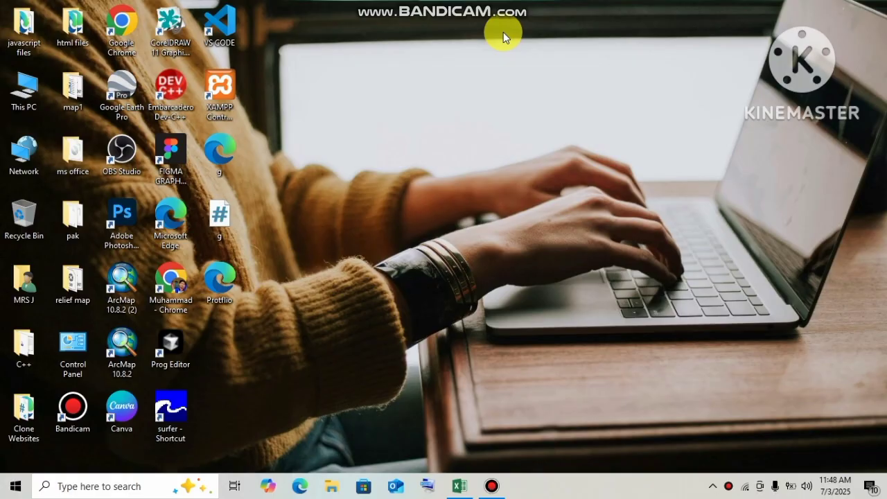
Switch to the open Excel workbook and look over the Vlookup Double Match title and the table on Sheet1
click(464, 489)
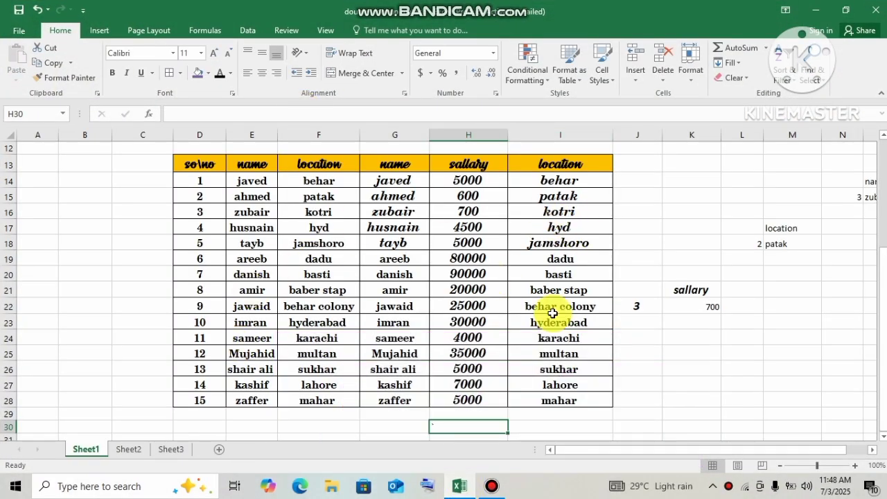
drag(883, 367, 882, 346)
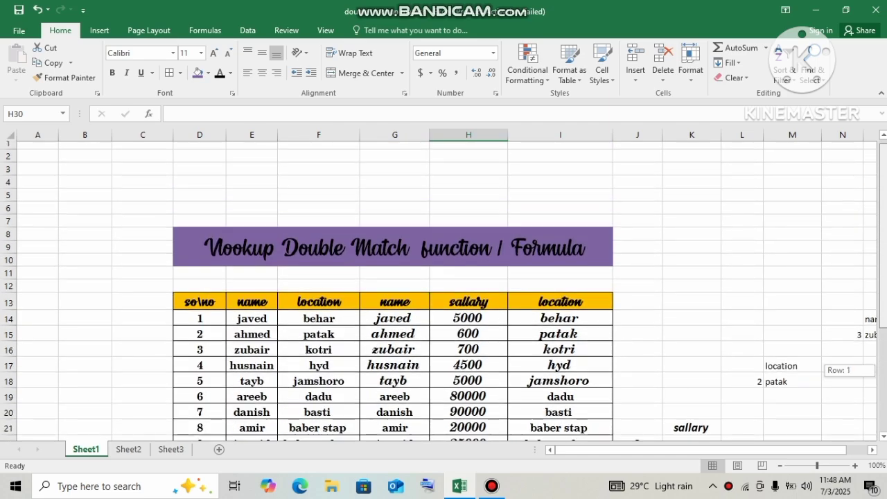
drag(883, 284, 883, 309)
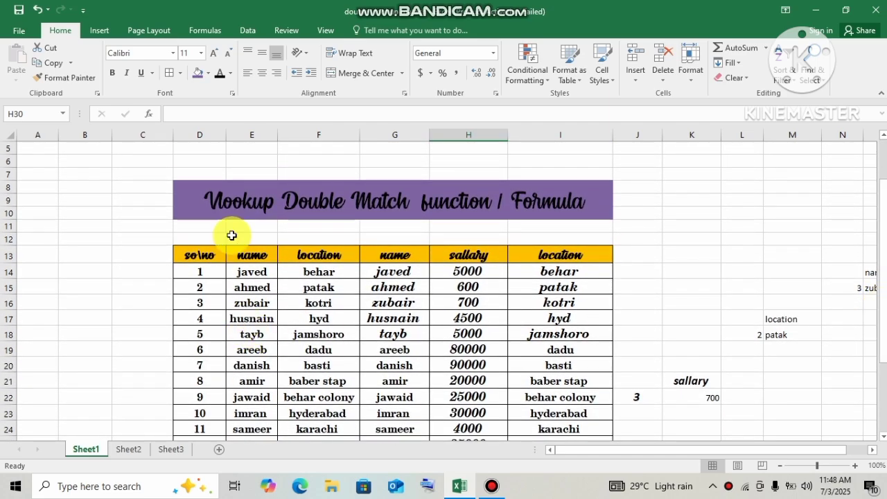
click(218, 208)
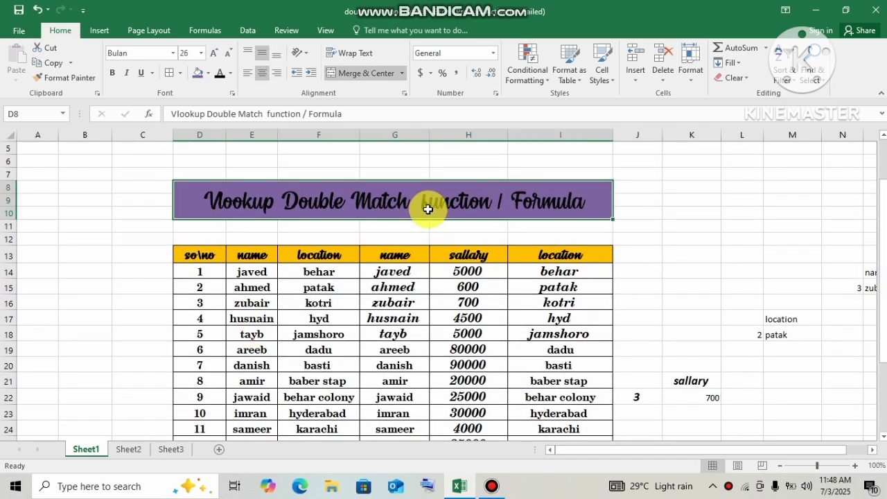
drag(882, 207, 882, 265)
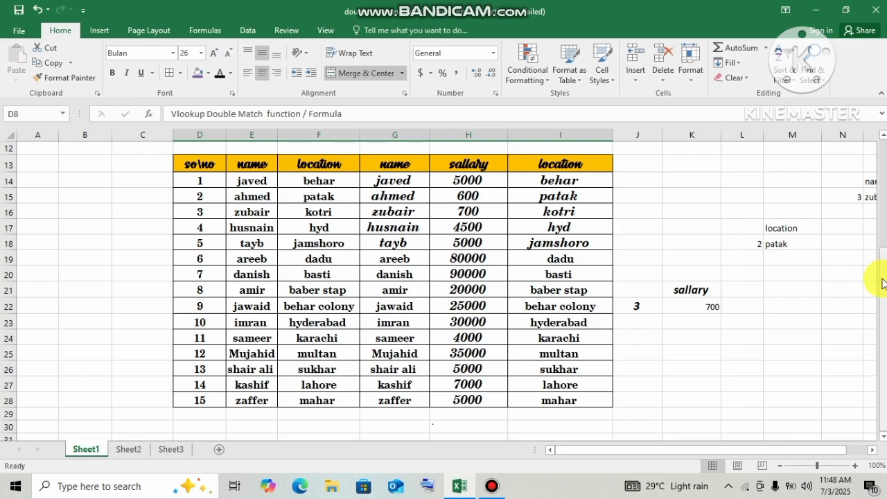
Examine the nested VLOOKUP and MATCH formula in cell K22 and the ranges it references
click(713, 306)
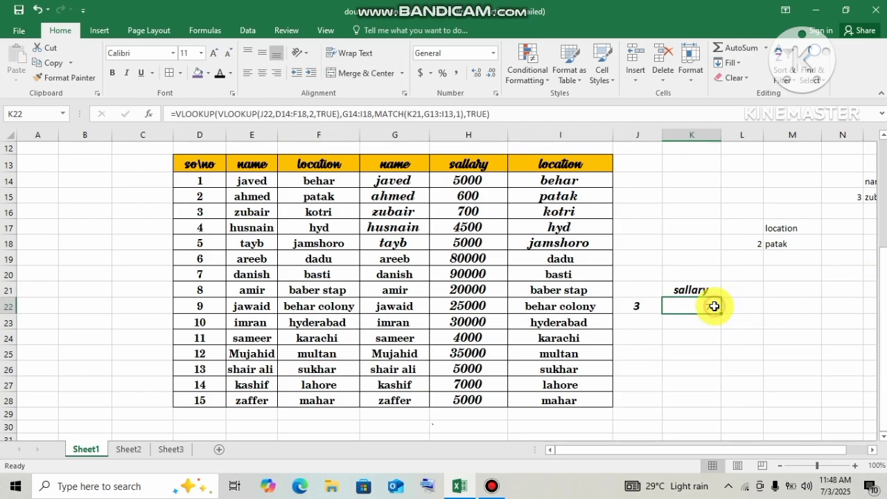
double_click(714, 306)
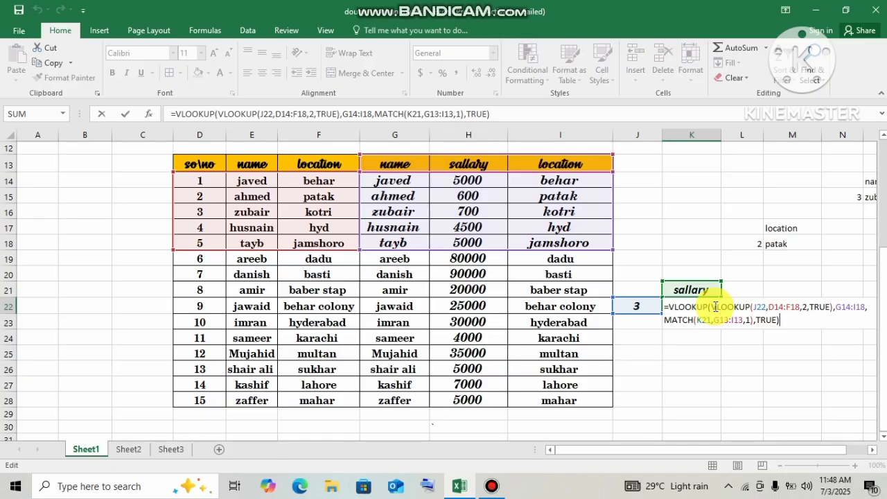
key(Return)
key(Up)
key(Up)
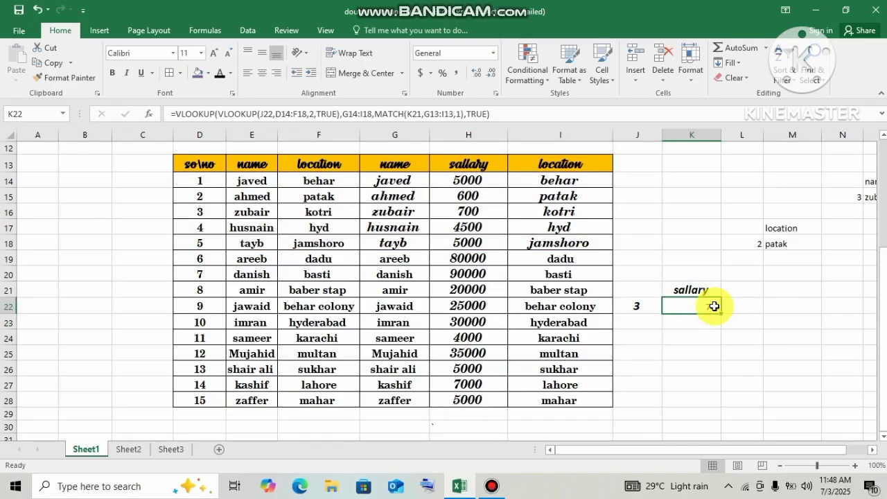
Clear the old salary lookup example beside the table, cells J21:K23
key(shift+Left)
key(shift+Down)
key(shift+Down)
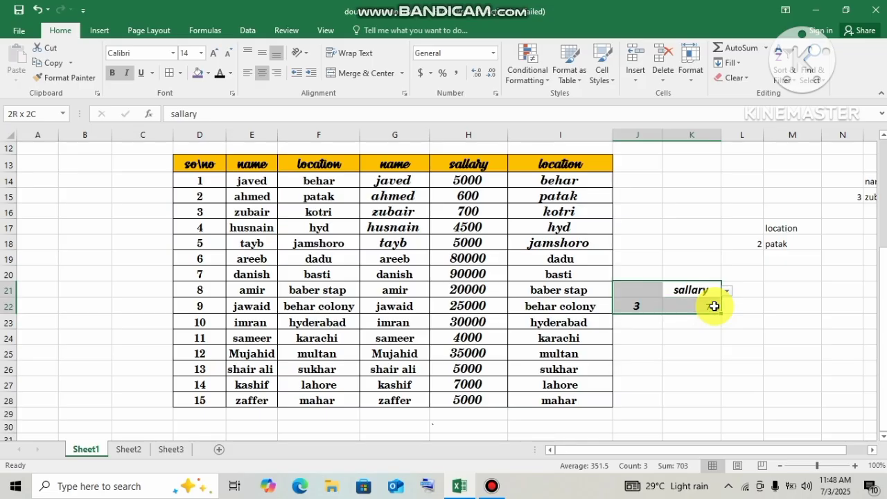
key(Delete)
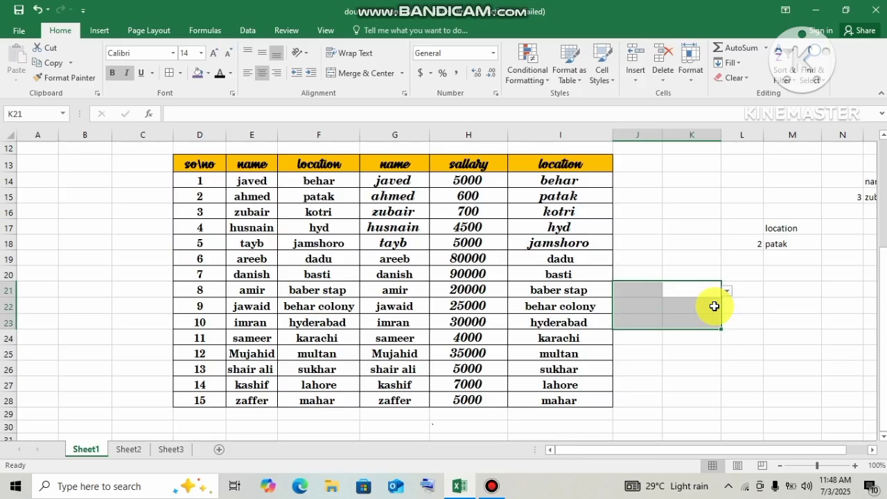
key(Right)
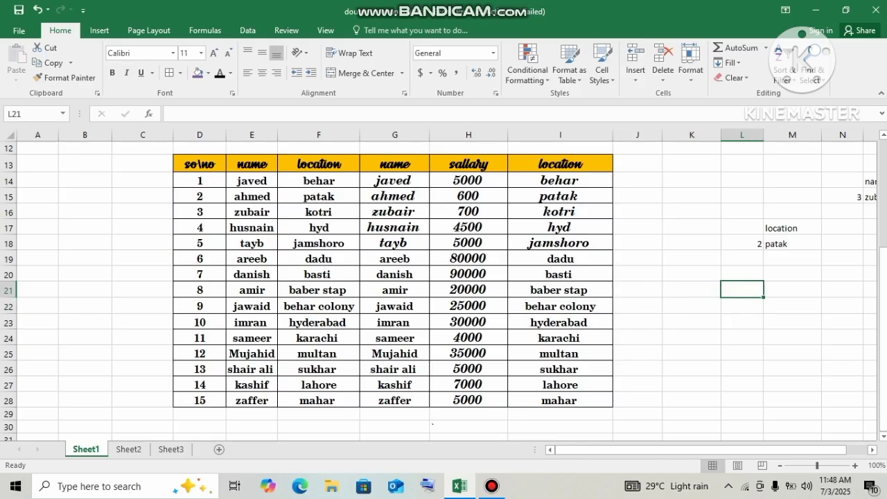
click(509, 429)
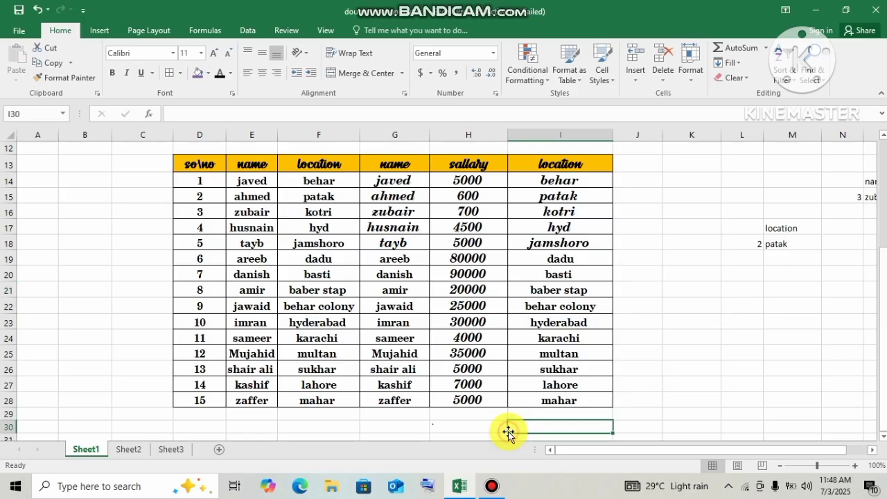
click(815, 466)
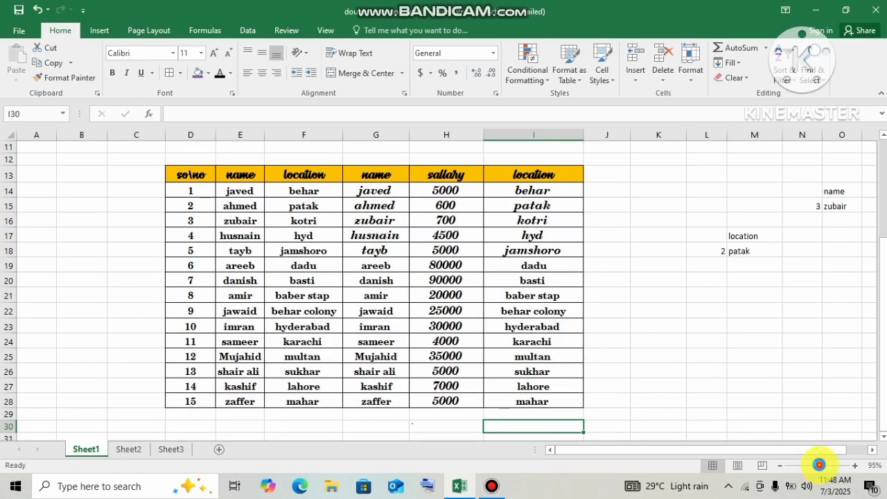
drag(819, 465, 821, 466)
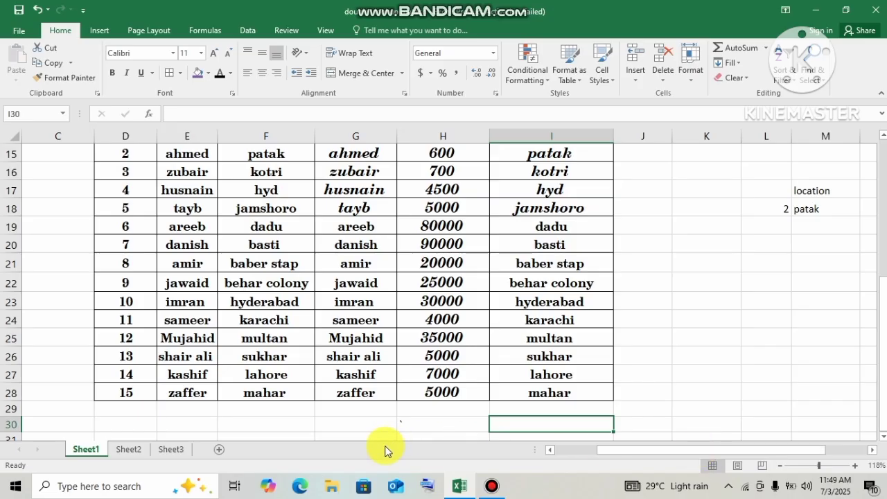
click(374, 423)
key(Left)
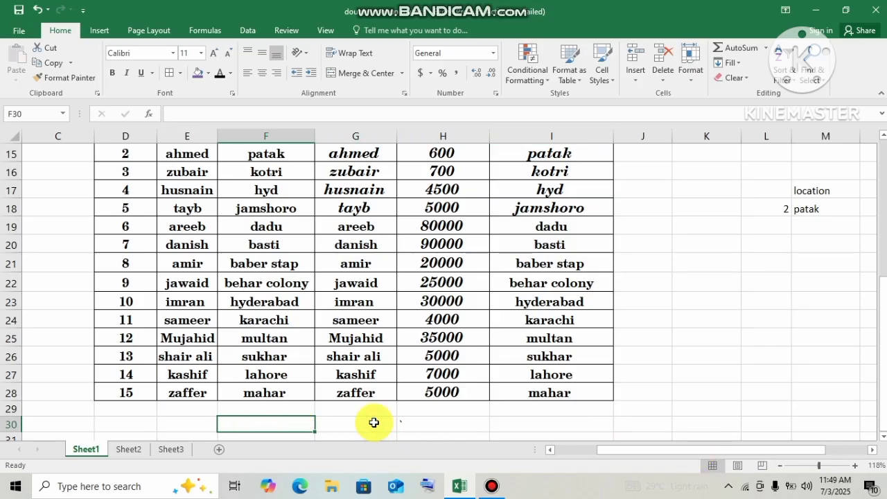
text(1)
key(Tab)
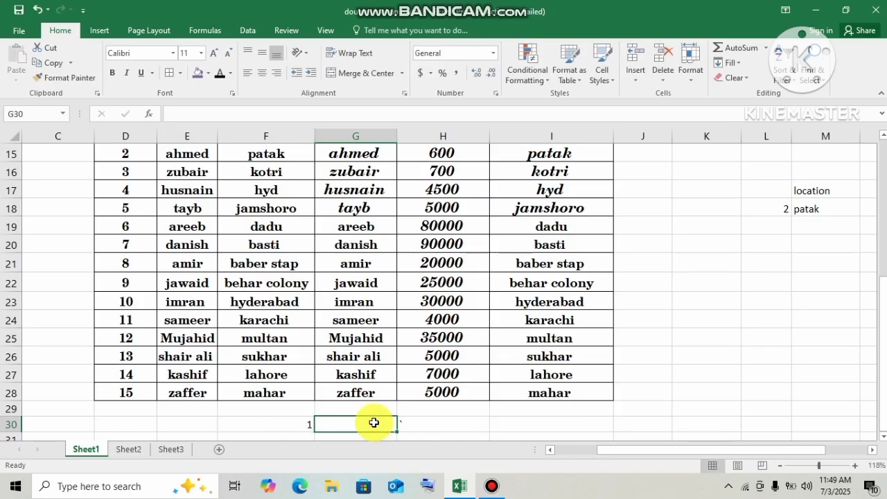
key(Left)
key(Delete)
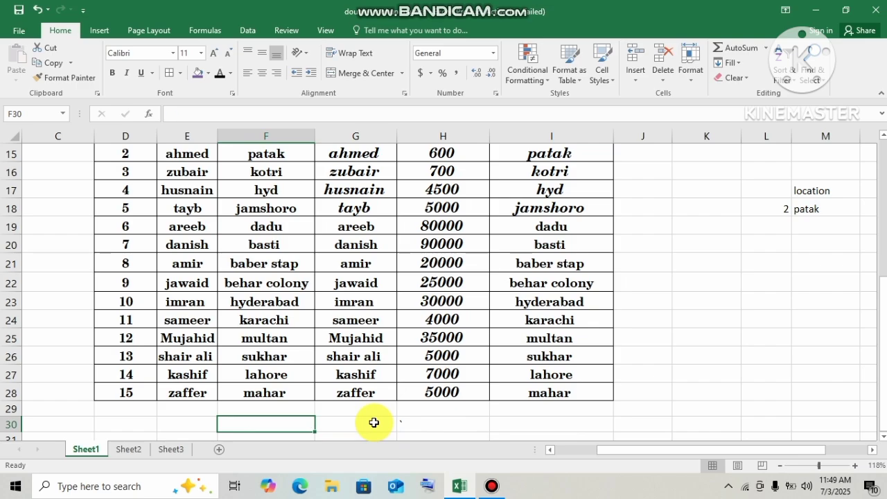
Enter the lookup number 1 in cell F32 below the table
key(Down)
key(Down)
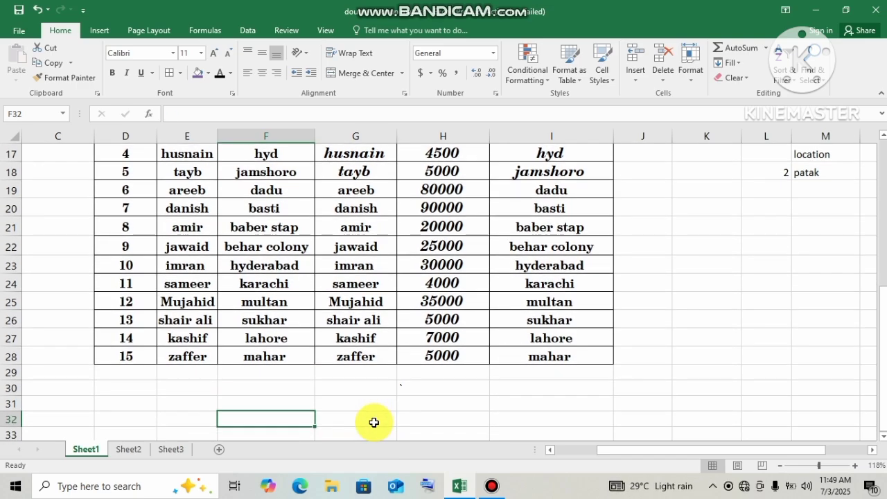
text(1)
key(Tab)
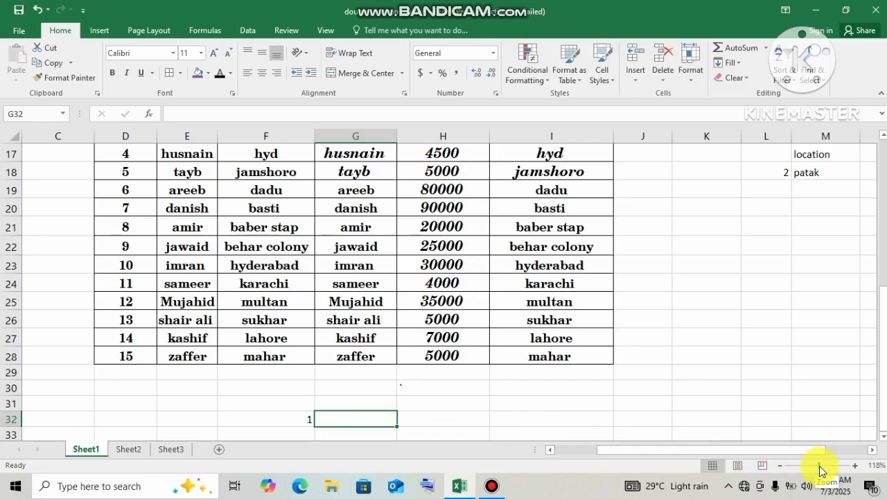
Start a VLOOKUP formula in cell G32 with F32 as its lookup value
drag(817, 468, 821, 470)
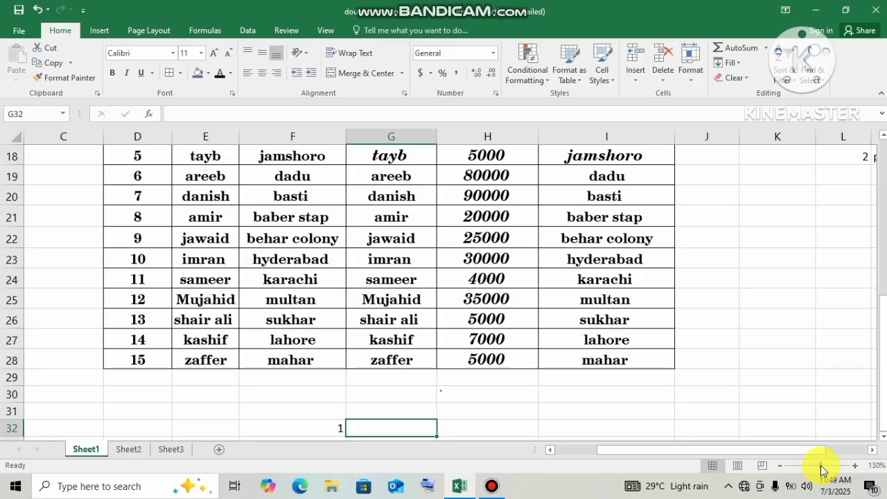
text(=)
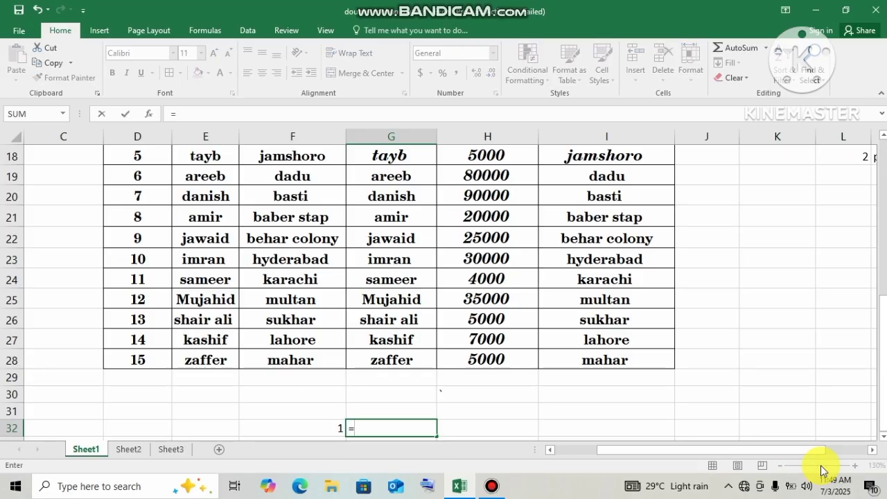
text(v)
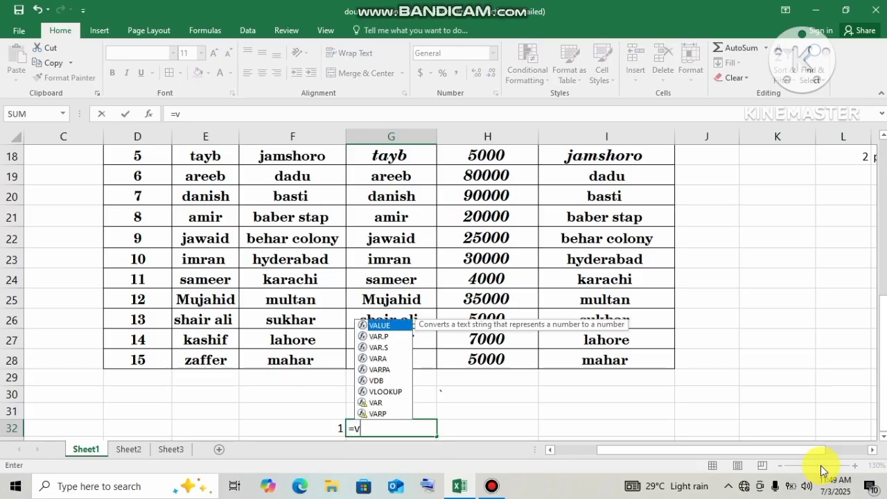
key(Down)
key(Down)
key(Down)
key(Down)
key(Down)
key(Down)
key(Down)
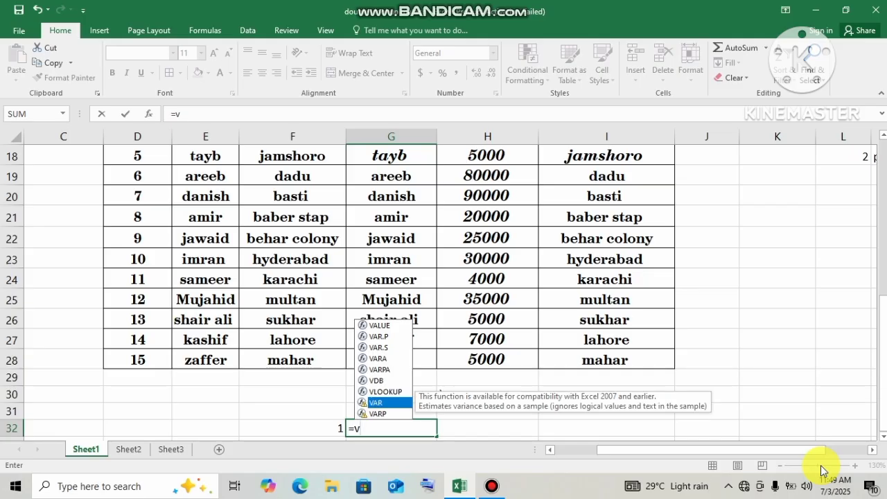
key(Up)
key(Tab)
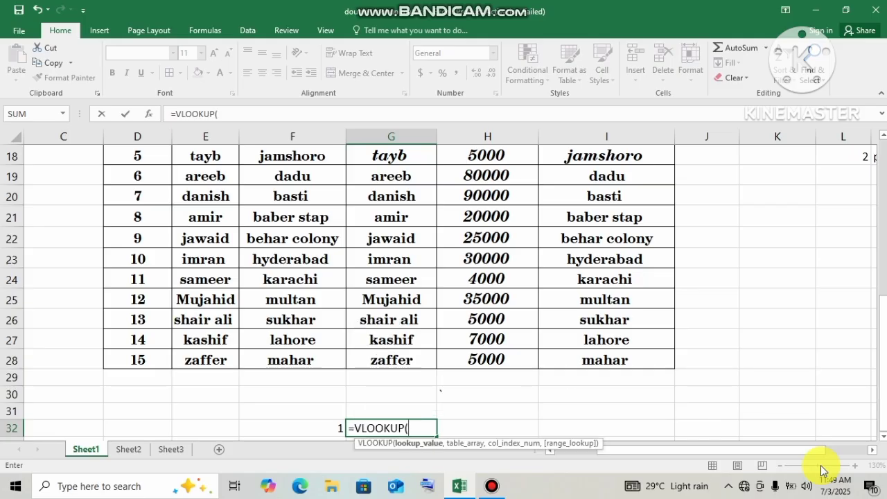
key(Left)
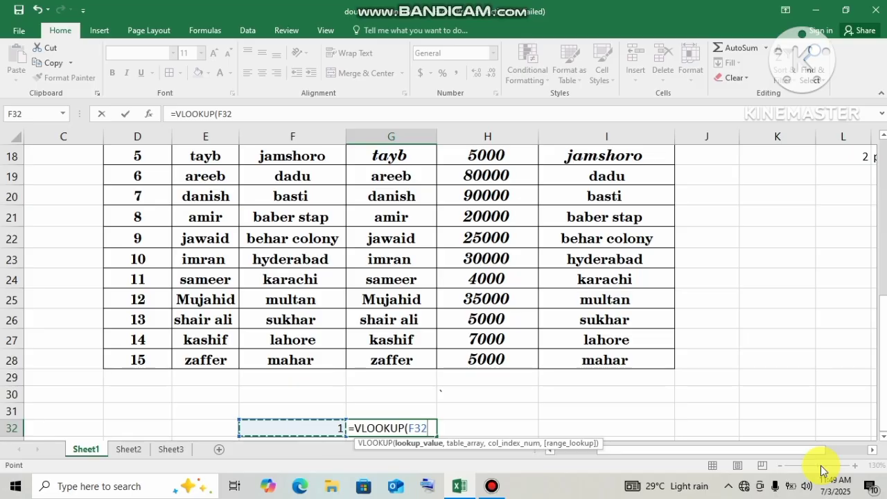
text(,)
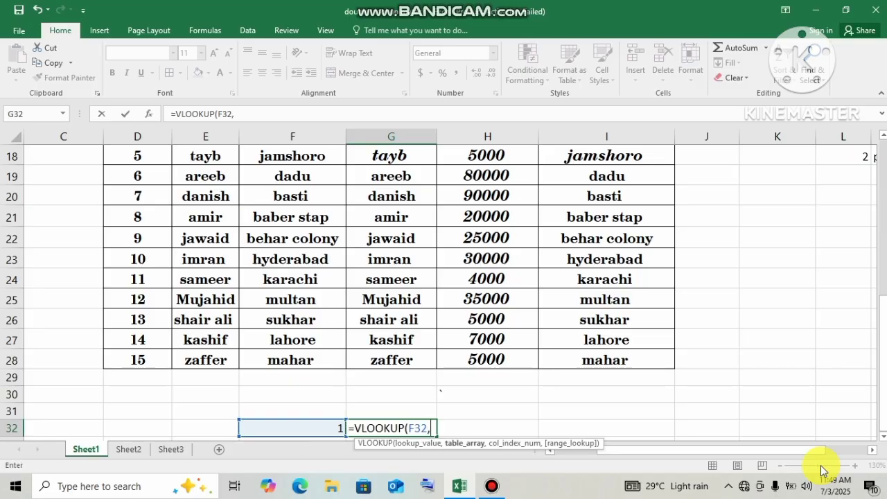
Set the VLOOKUP table array to D14:G28, covering the serial number through second name columns, and advance to the column index argument
key(Up)
key(Up)
key(Up)
key(Up)
key(Up)
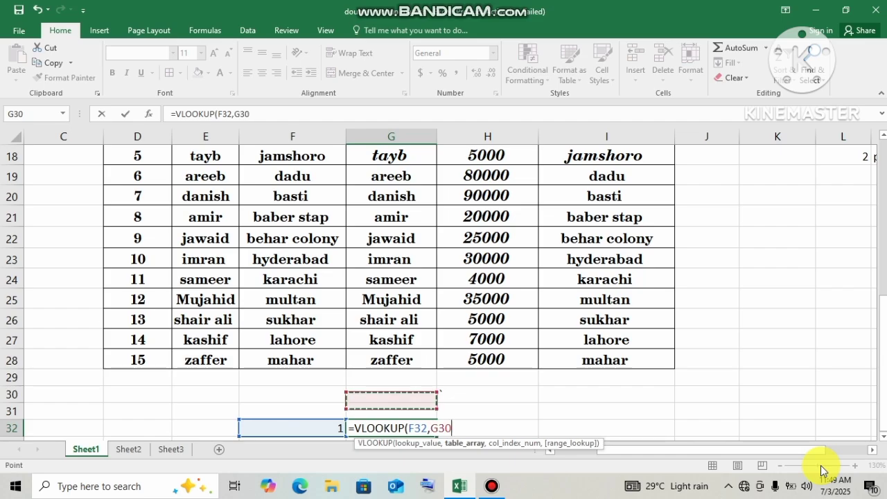
key(Up)
key(Up)
key(Up)
key(Up)
key(Up)
key(Up)
key(Up)
key(Up)
key(Up)
key(Up)
key(Up)
key(Up)
key(Up)
key(Up)
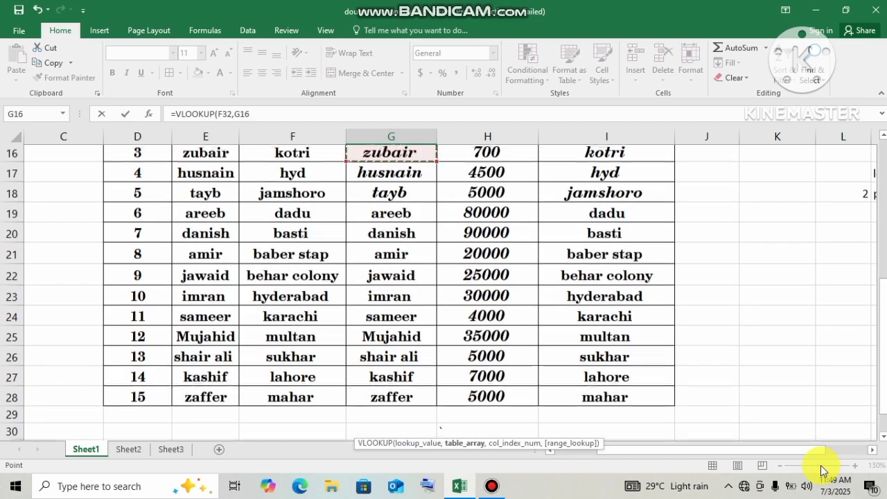
key(Up)
key(Up)
key(Down)
key(Down)
key(Down)
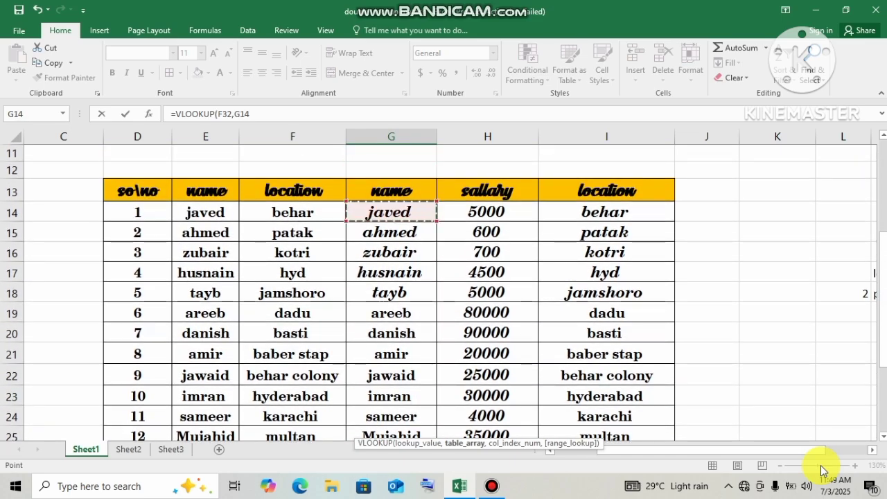
key(Left)
key(Left)
key(Left)
key(shift+Right)
key(shift+Right)
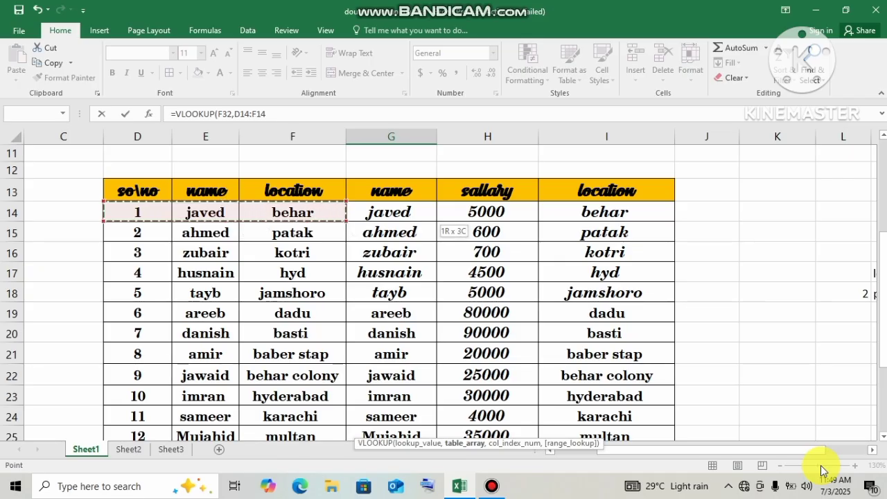
key(shift+Right)
key(shift+Down)
key(shift+Down)
key(shift+Down)
key(shift+Down)
key(shift+Down)
key(shift+Down)
key(shift+Down)
key(shift+Down)
key(shift+Down)
key(shift+Down)
key(shift+Down)
key(shift+Down)
key(shift+Down)
key(shift+Down)
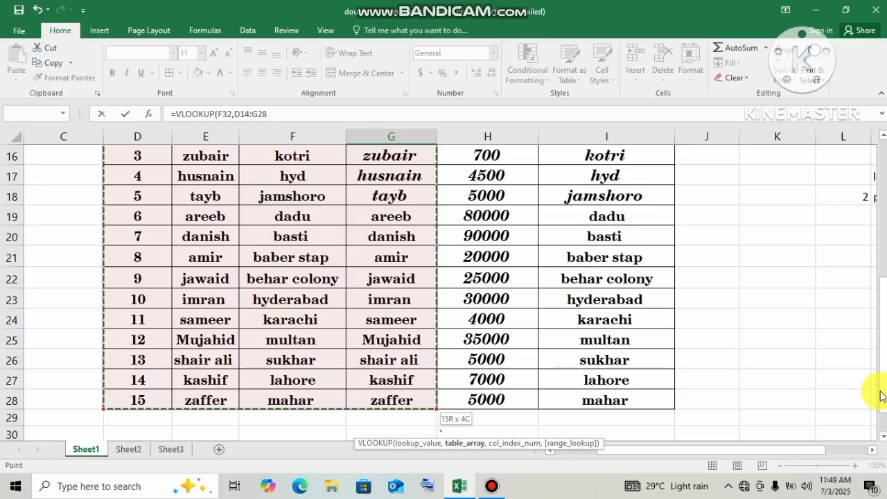
mouse_move(880, 392)
mouse_down()
mouse_move(882, 409)
mouse_move(875, 388)
mouse_up()
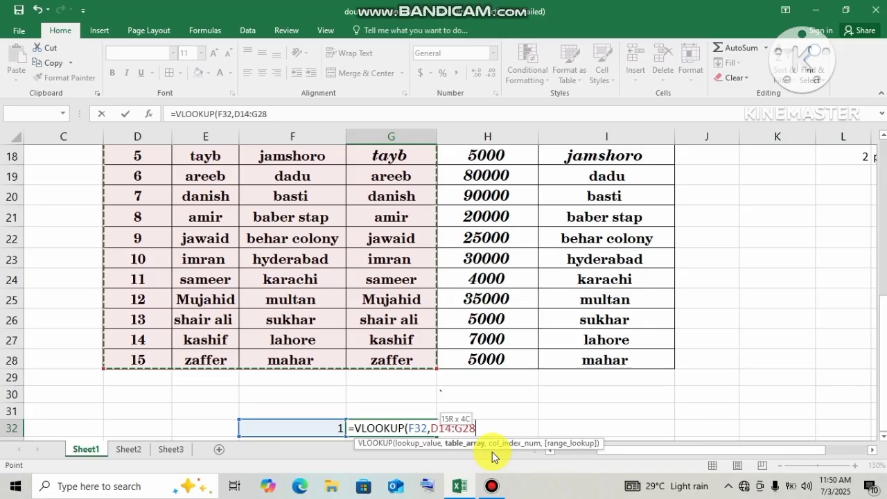
text(,)
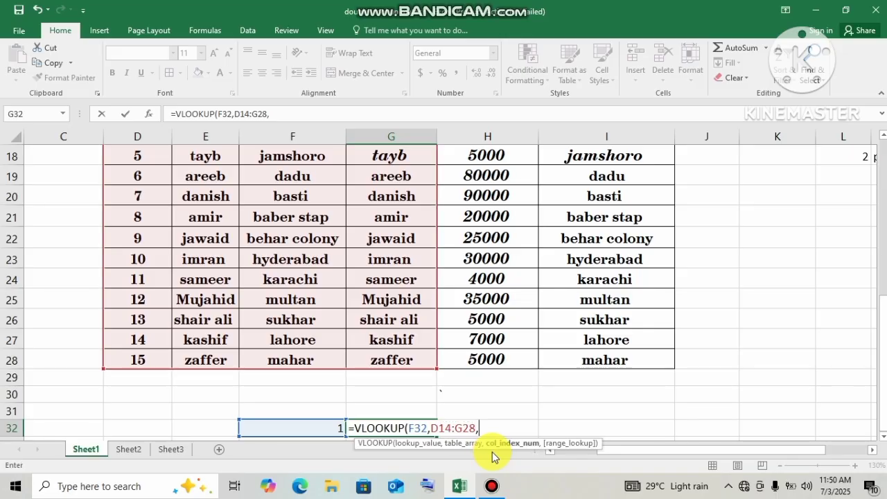
drag(882, 360, 882, 254)
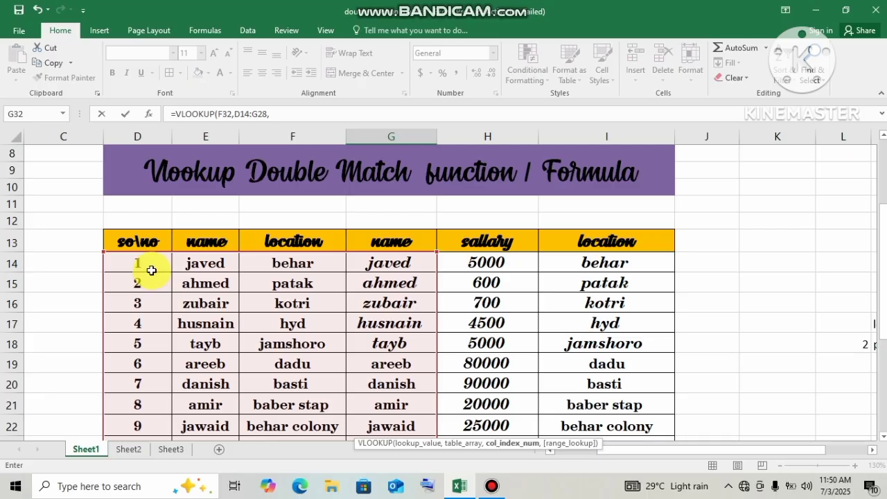
drag(882, 254, 877, 372)
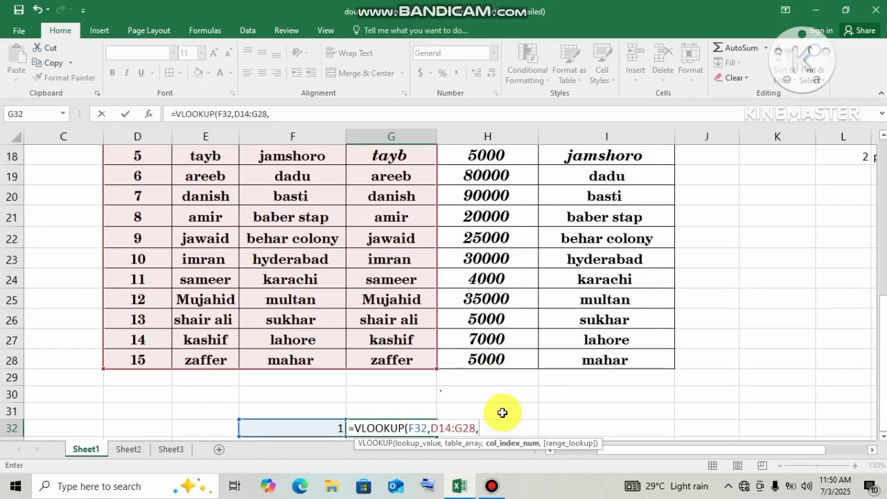
Complete the G32 VLOOKUP with column index 2 and an exact match (FALSE)
text(2,)
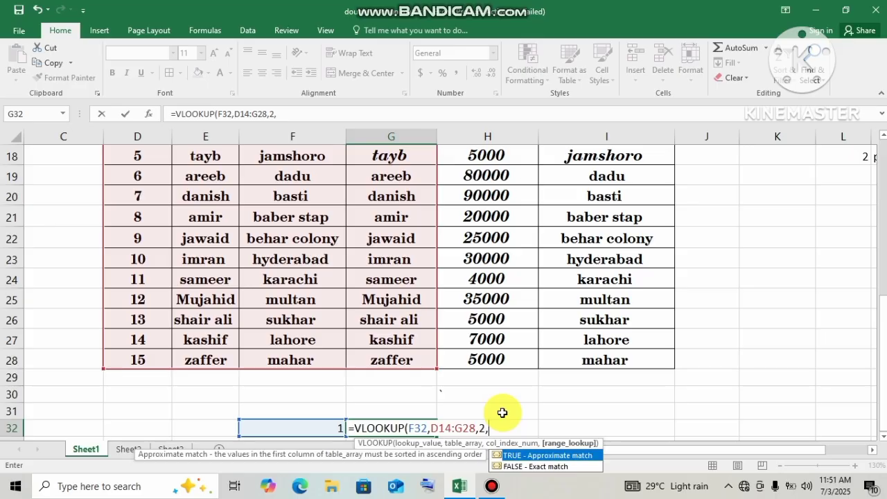
key(Down)
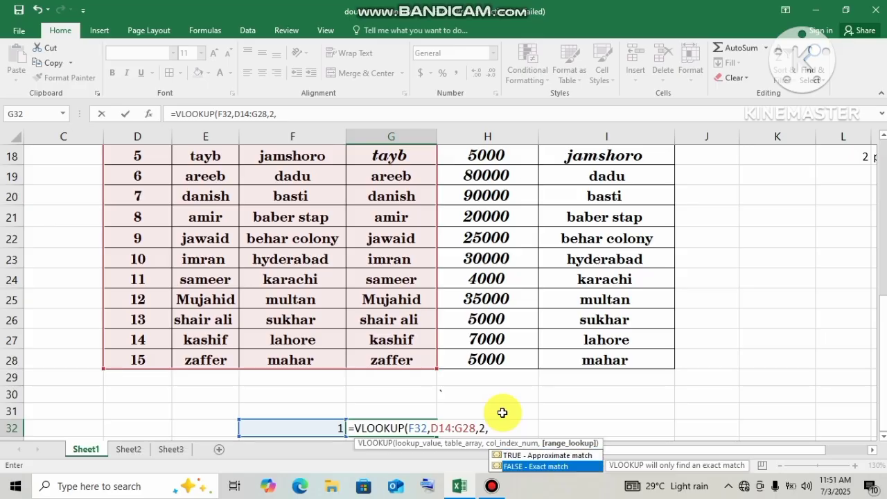
key(Tab)
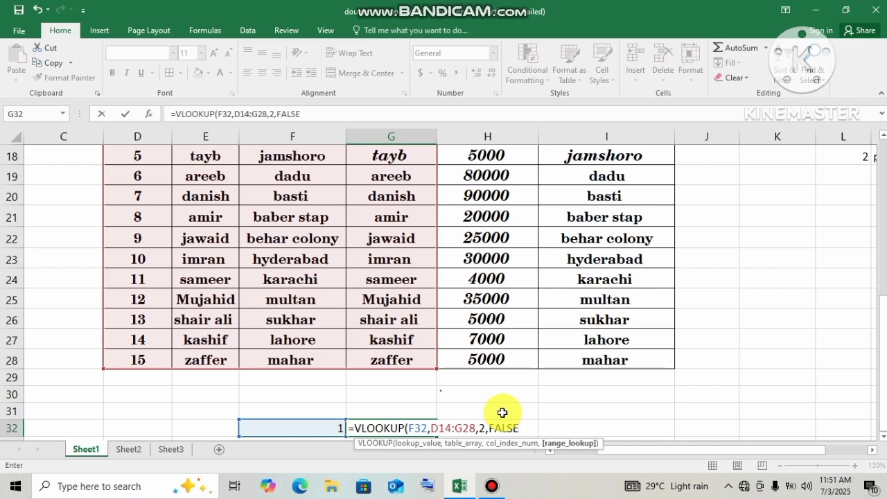
key(Return)
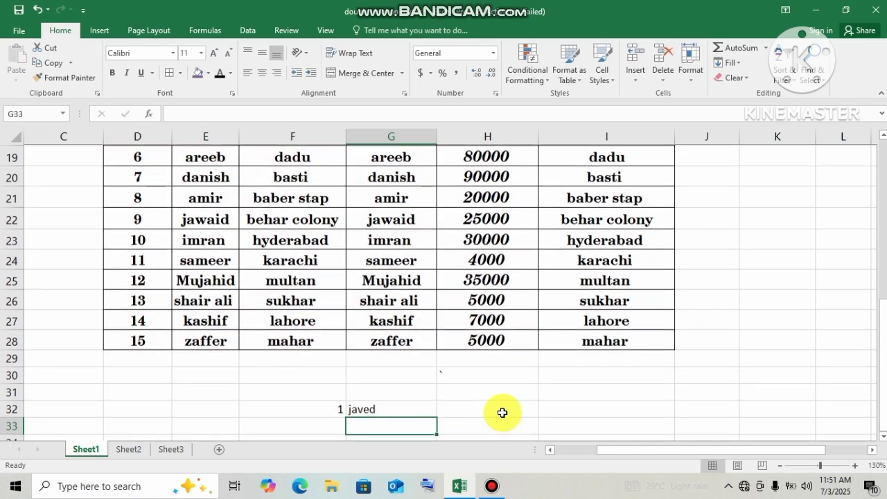
Test the name lookup by entering 2, 3 and 4 in turn as the lookup number in F32
key(Up)
key(Left)
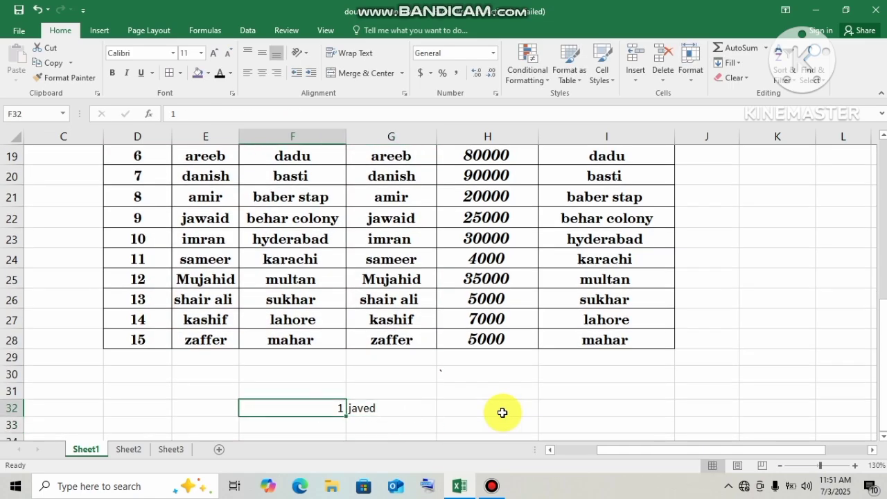
text(2)
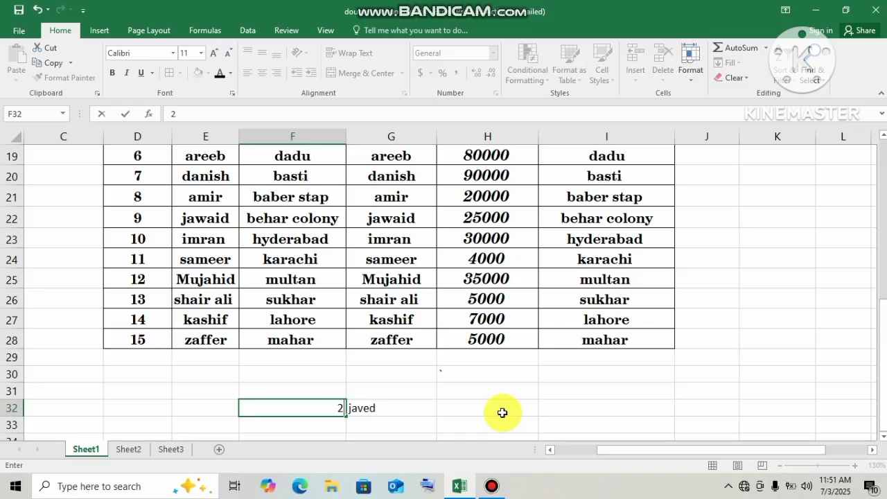
key(Up)
key(Right)
key(Down)
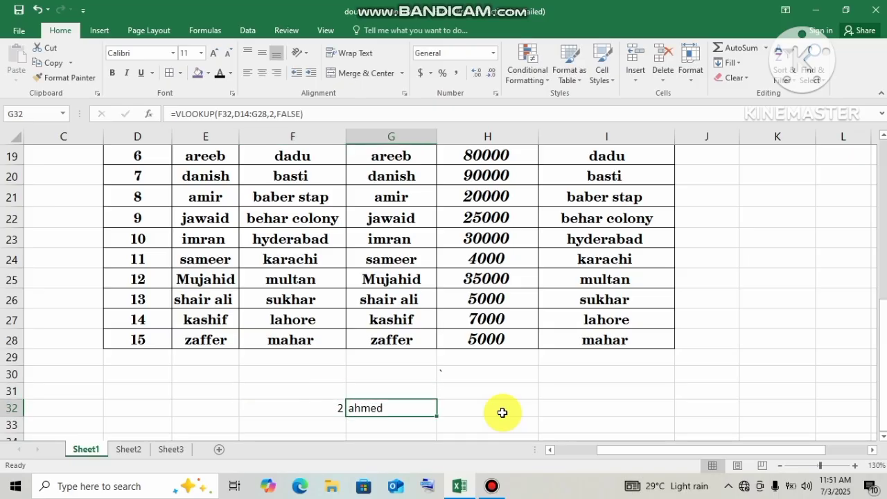
key(Left)
key(Right)
key(Left)
text(3)
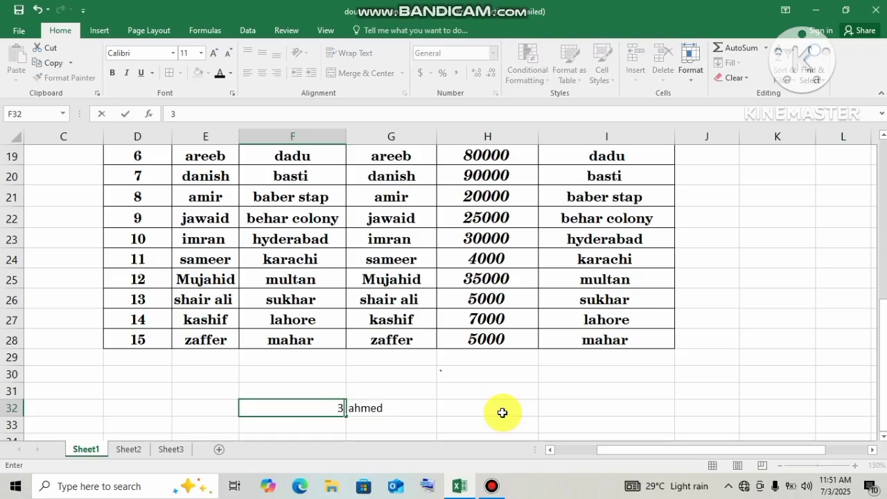
key(Right)
key(Left)
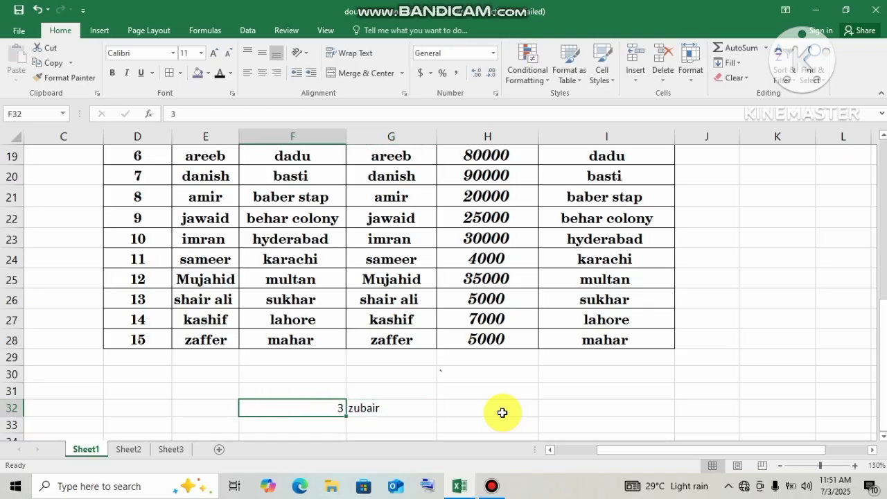
text(4)
key(Right)
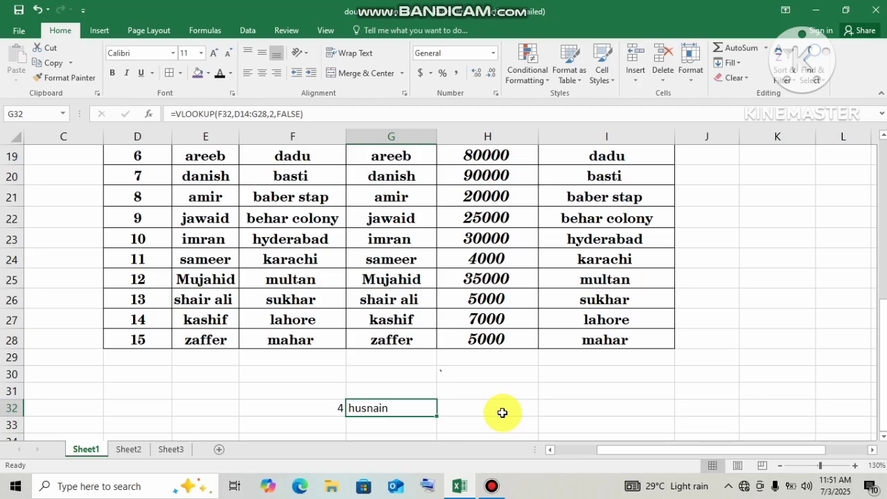
Nest the existing G32 formula inside an outer VLOOKUP as its lookup value, and advance to the outer table array argument
key(F2)
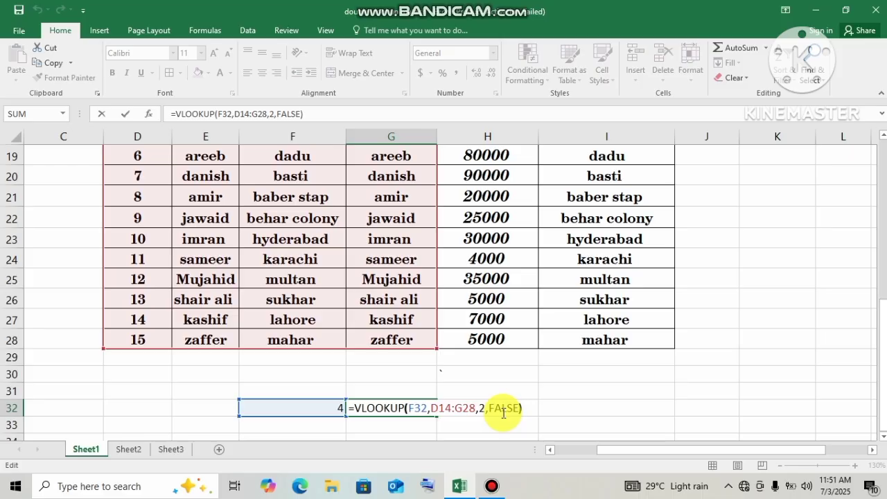
click(504, 410)
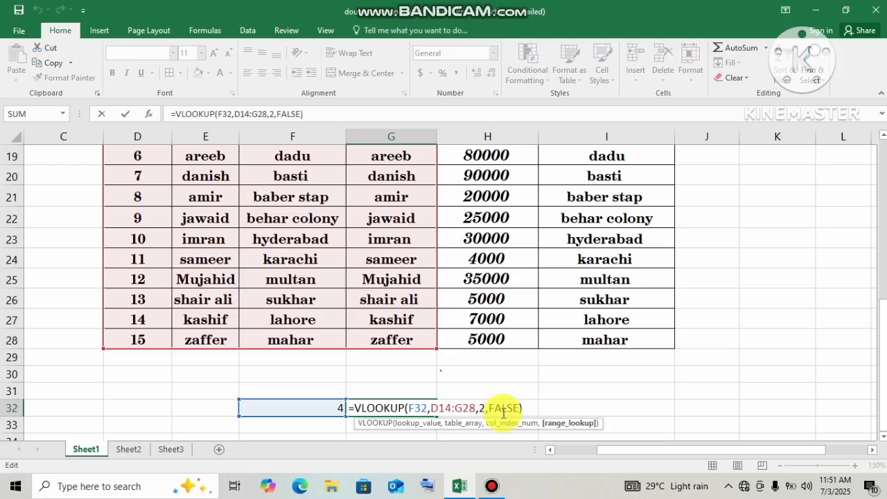
key(Left)
key(Left)
key(Left)
key(Left)
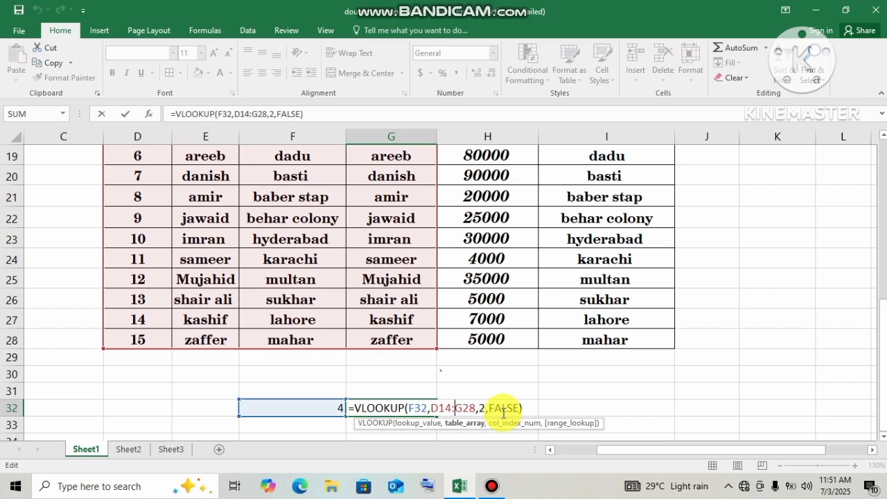
key(Left)
key(Left)
key(Left)
key(Left)
key(Left)
key(Left)
key(Left)
key(Left)
key(Left)
key(Left)
key(Left)
key(Left)
key(Left)
key(Left)
key(Left)
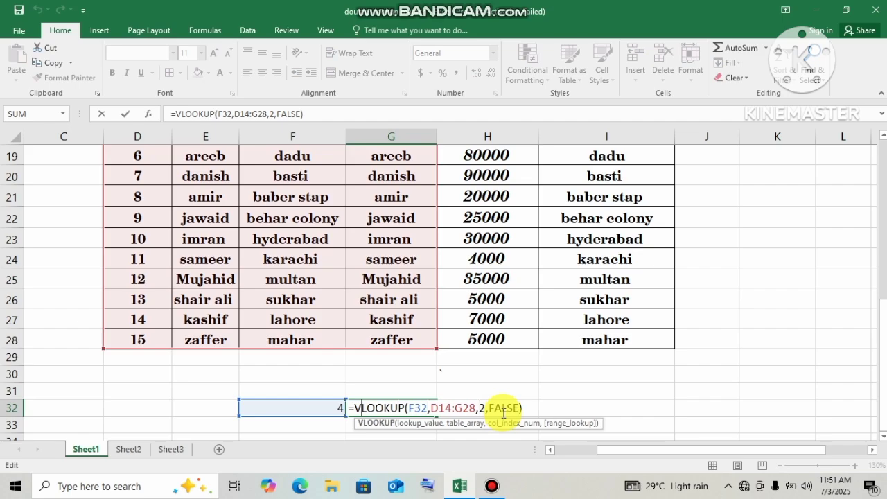
key(Left)
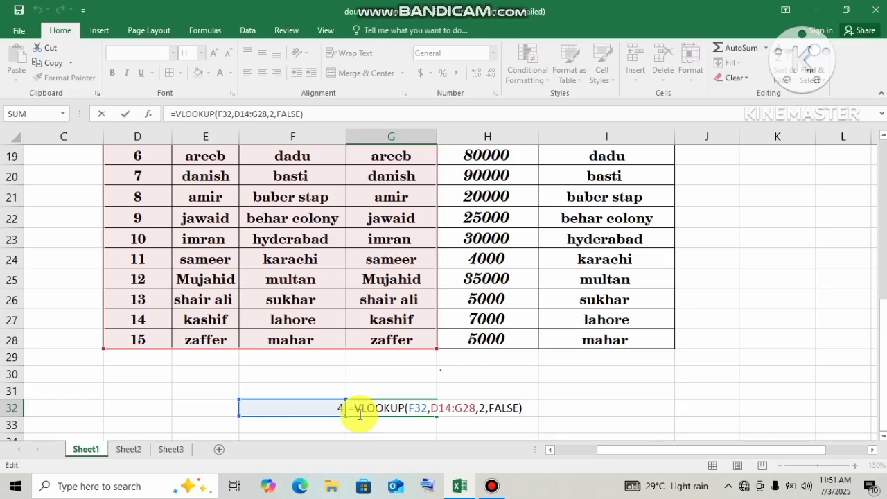
text(vl)
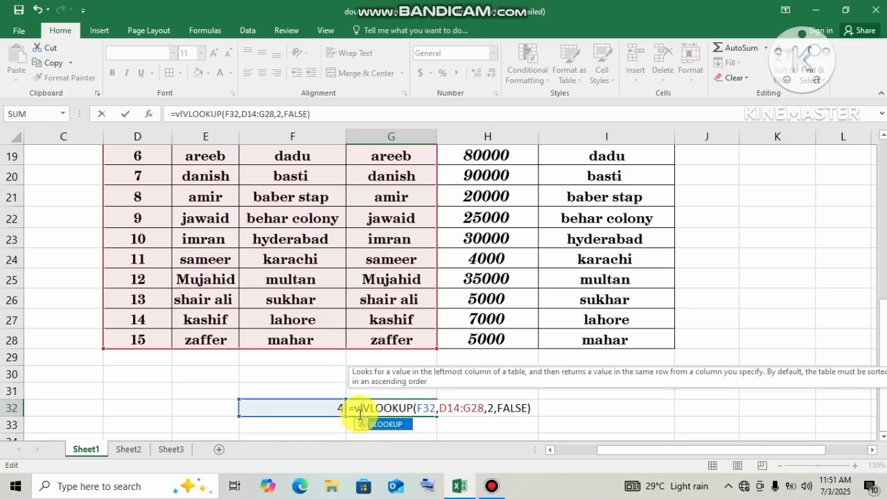
key(Tab)
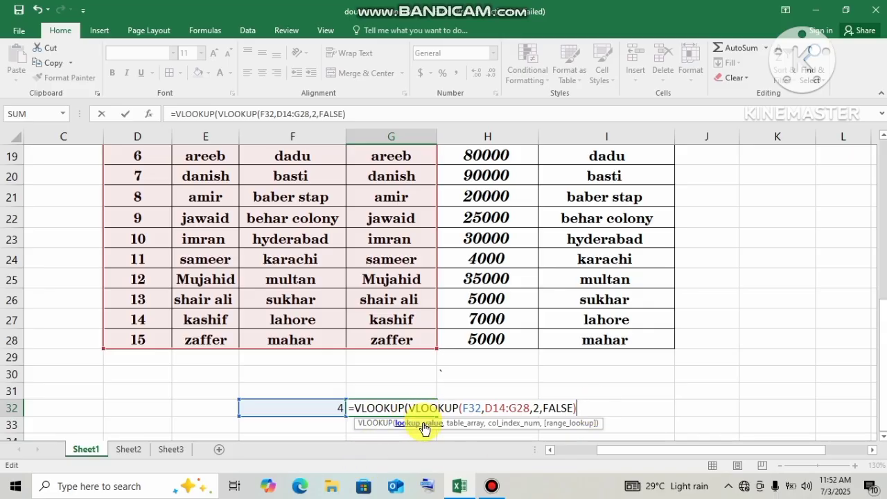
text(,)
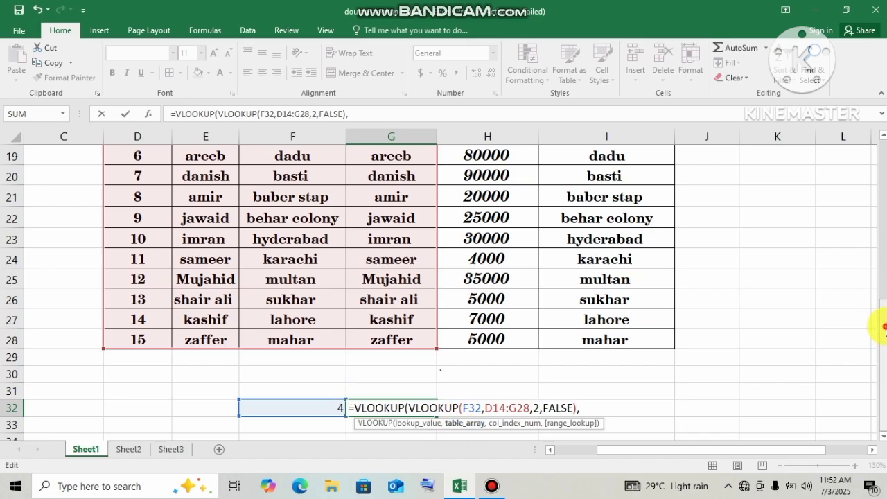
Set the outer VLOOKUP's table array to G14:I28, covering the second name, salary and location columns, and advance to the column index
drag(882, 332, 885, 277)
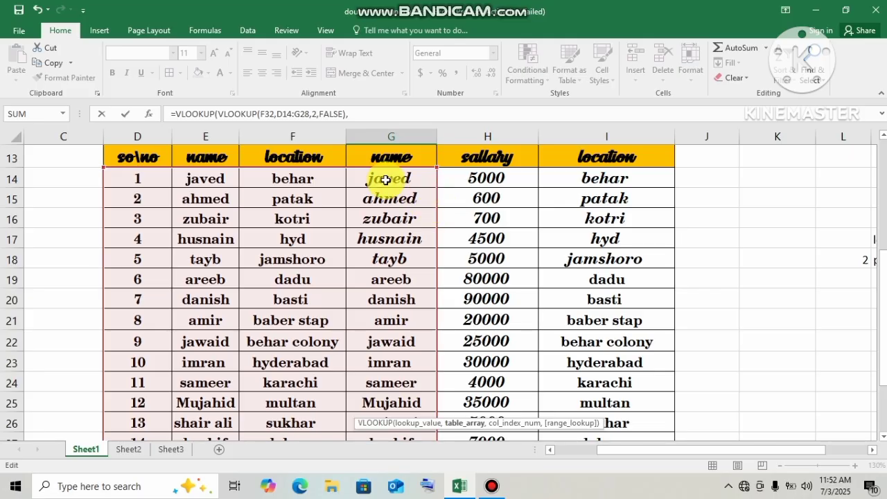
click(388, 178)
drag(435, 192, 540, 401)
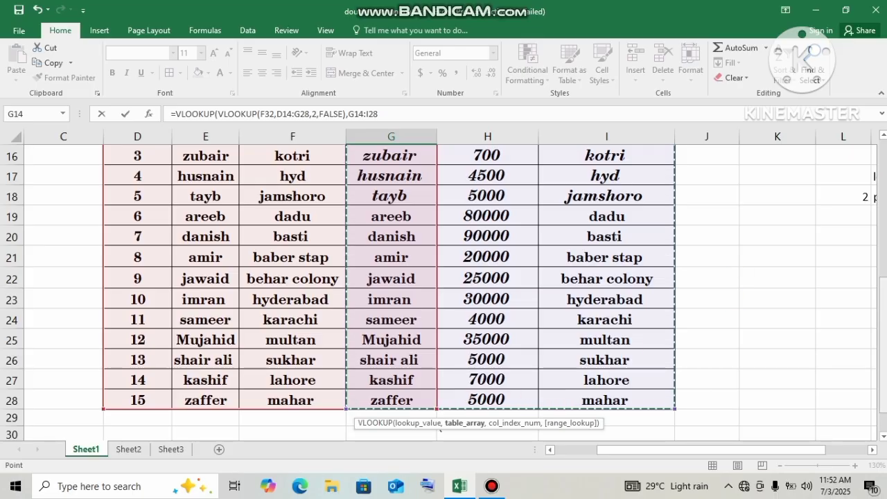
drag(883, 331, 883, 349)
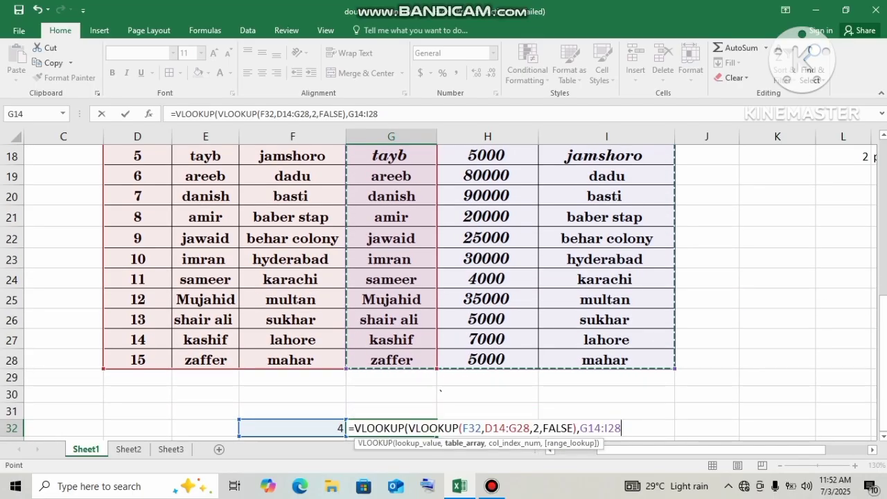
text(,)
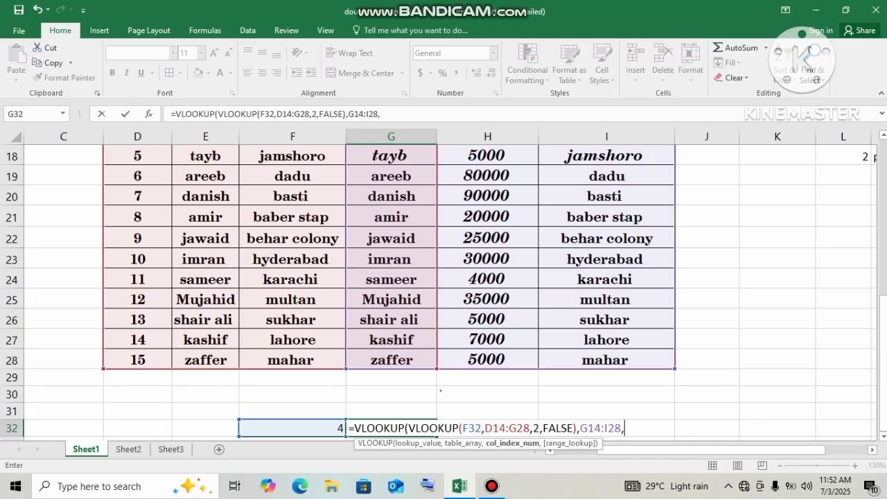
Complete the outer VLOOKUP in G32 with column index 2 and an exact match (FALSE)
text(2,)
key(Down)
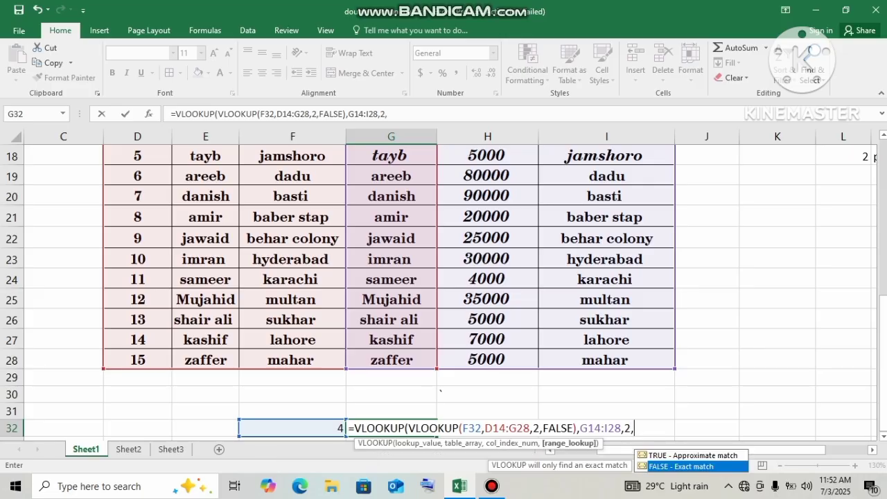
key(Tab)
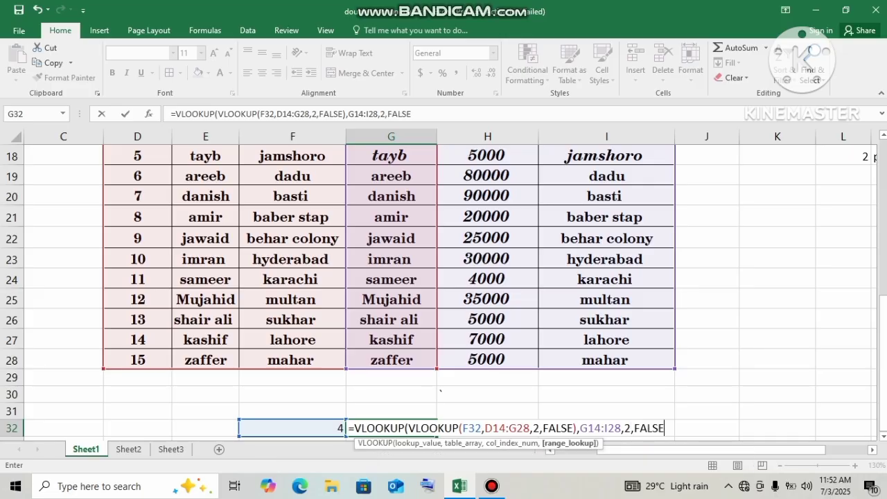
text())
key(Return)
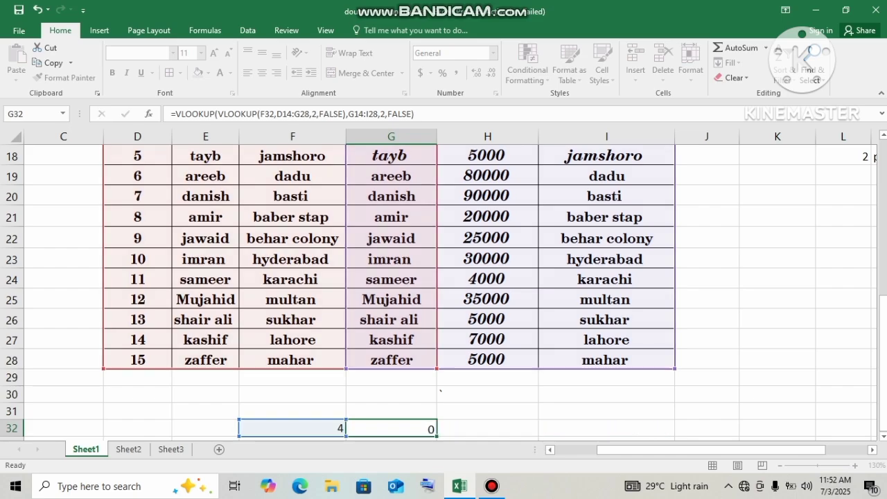
Compare the salary returned for lookup number 4 with the table and inspect the nested formula in G32
key(Up)
key(Left)
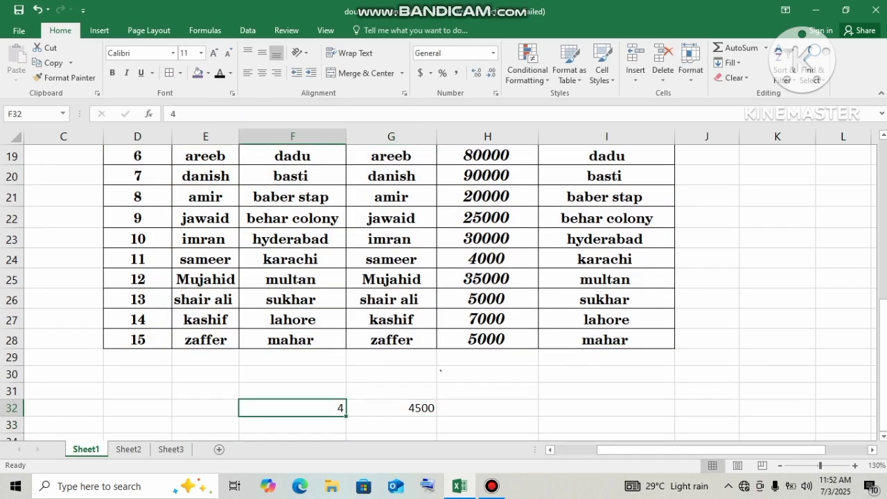
scroll(432, 231, up, 2)
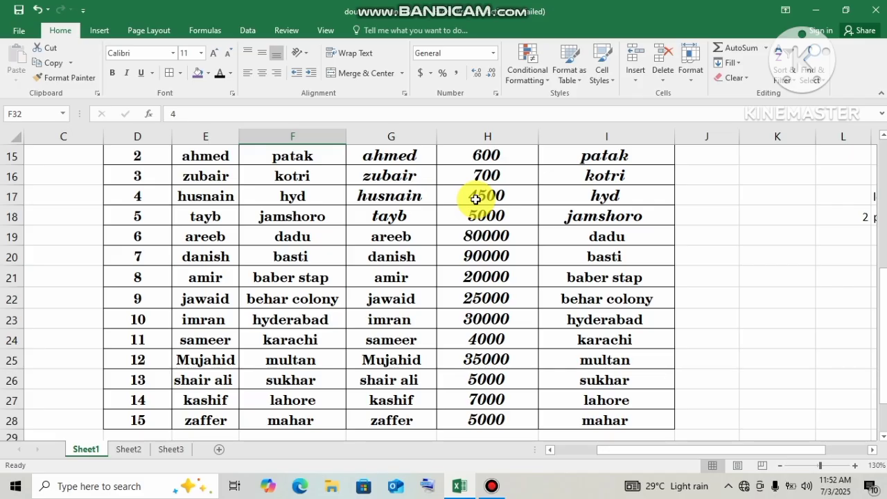
drag(882, 294, 882, 360)
click(369, 430)
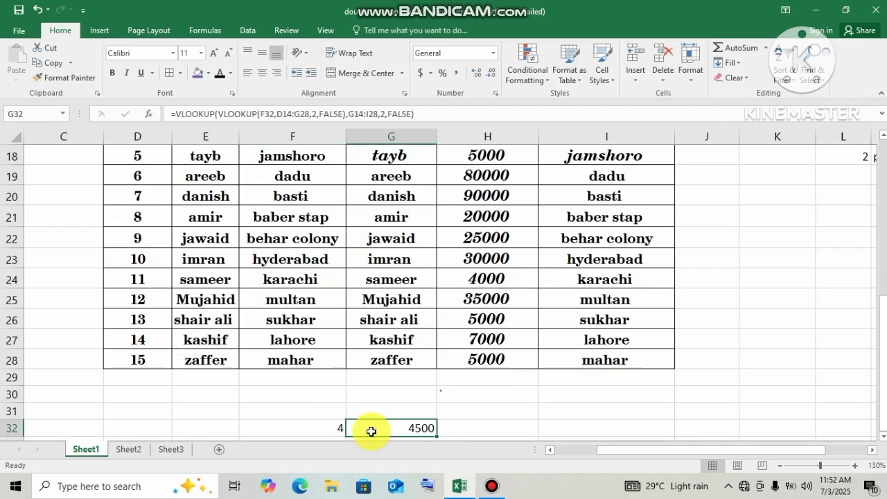
double_click(372, 430)
key(Return)
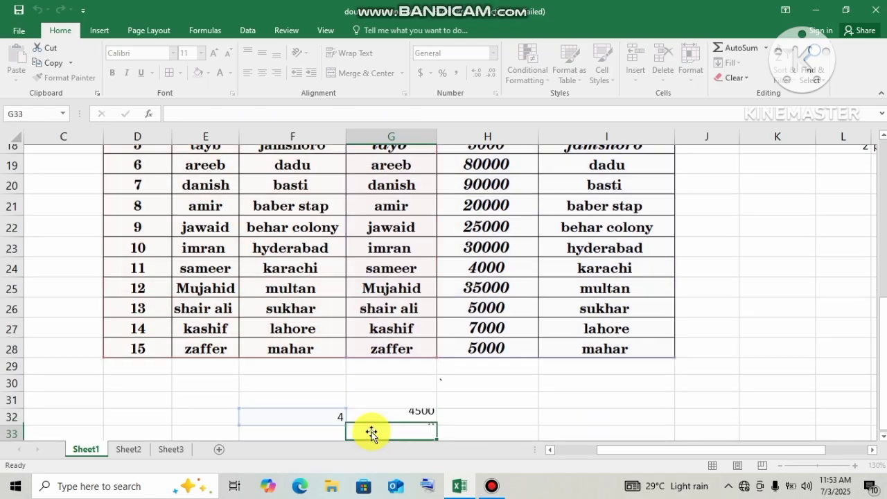
Test the nested salary lookup by entering 1, 2 and 3 in turn in F32, and check the result against the table
key(Up)
key(Left)
text(1)
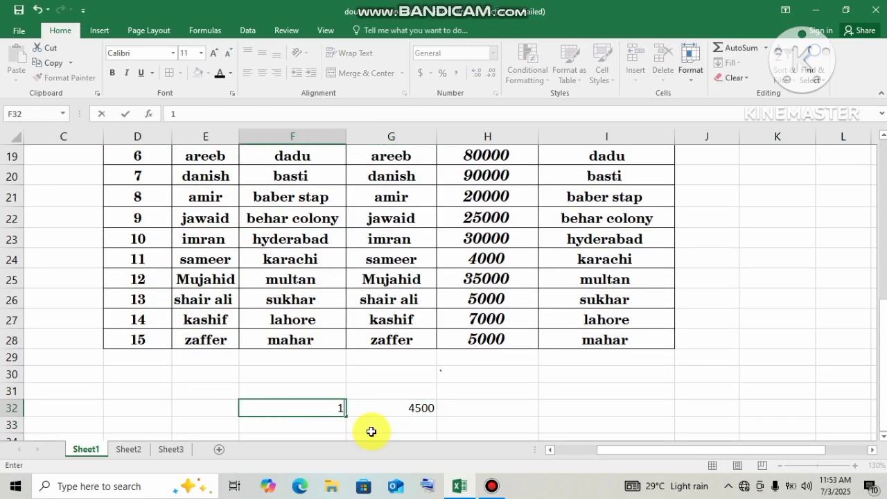
key(Right)
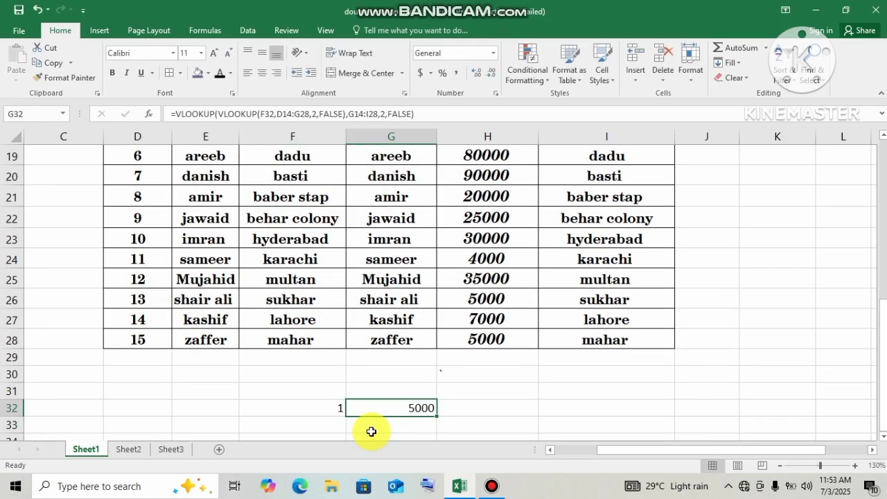
key(Left)
text(2)
key(Right)
key(Left)
text(3)
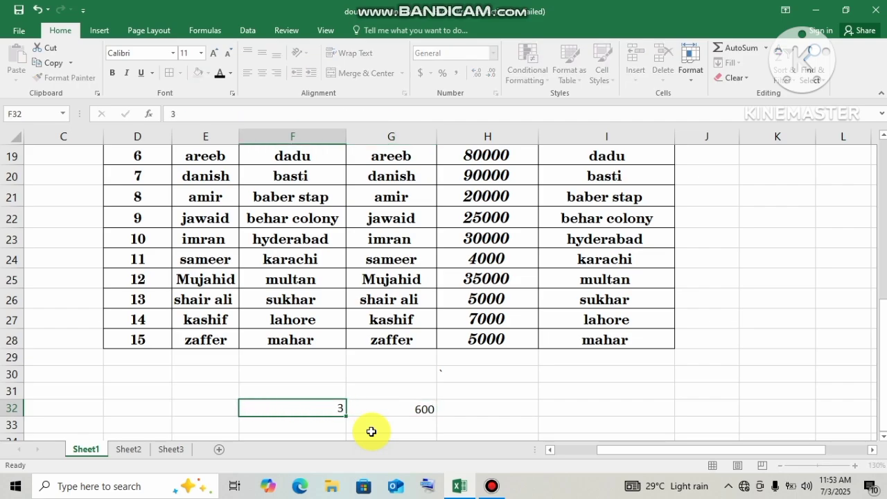
key(Right)
key(Left)
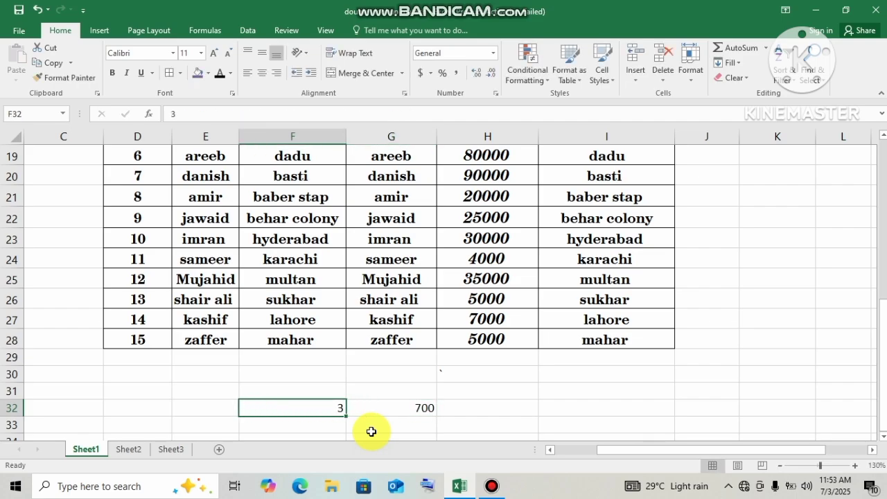
drag(882, 374, 882, 339)
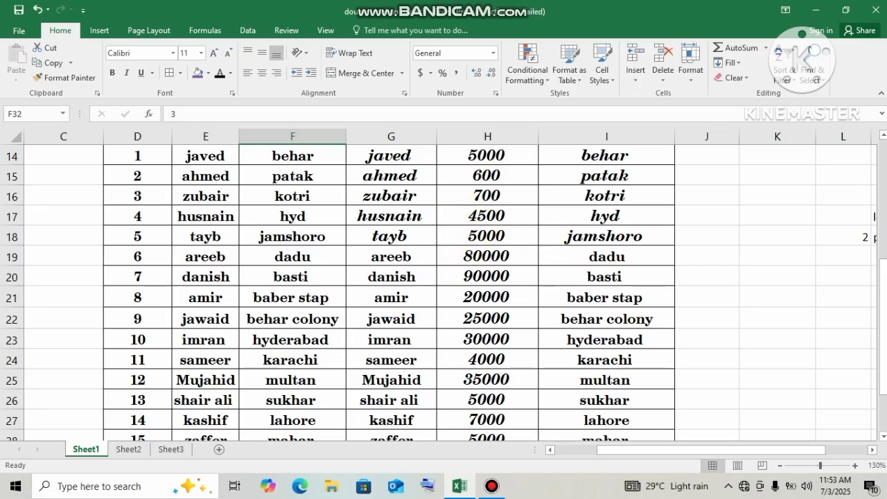
drag(882, 372, 883, 436)
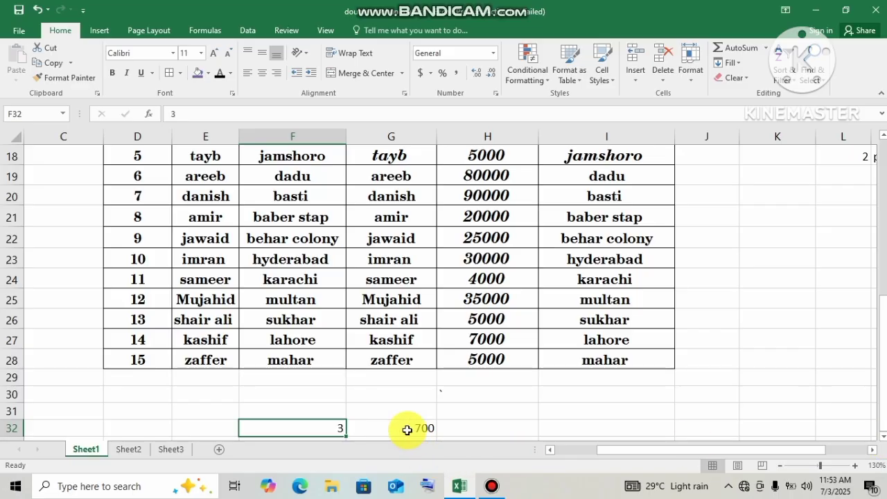
Enter the heading "Name" in G31, directly above the lookup result
click(385, 408)
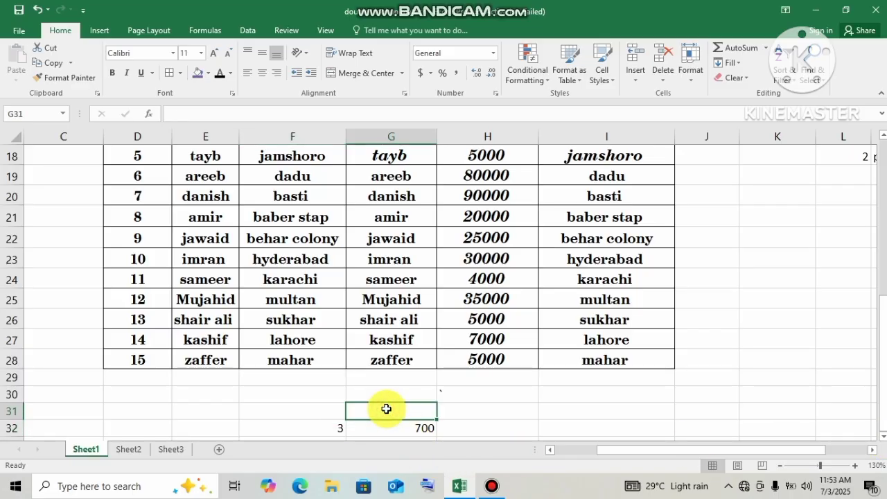
text(name)
key(BackSpace)
key(BackSpace)
key(BackSpace)
key(BackSpace)
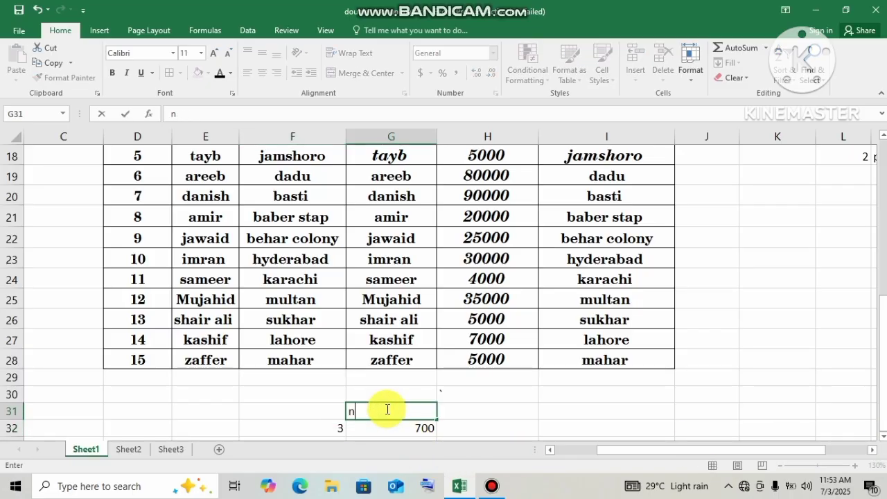
text(Name)
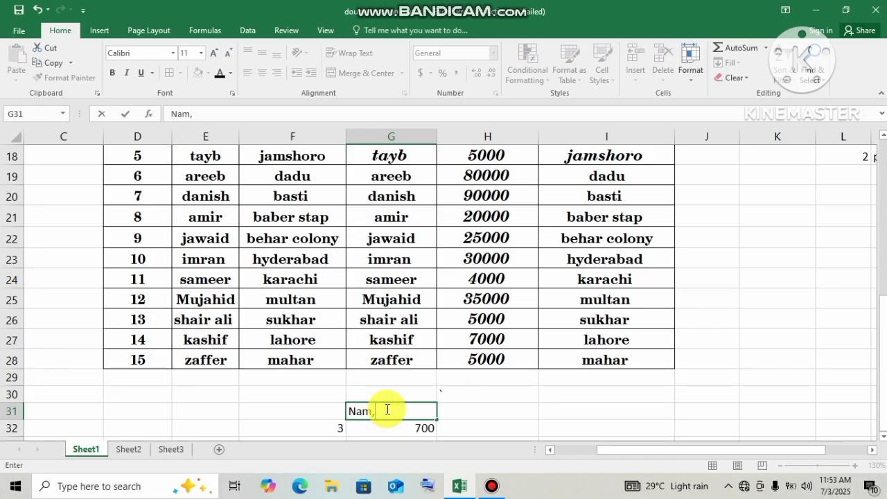
drag(458, 438, 447, 433)
click(396, 415)
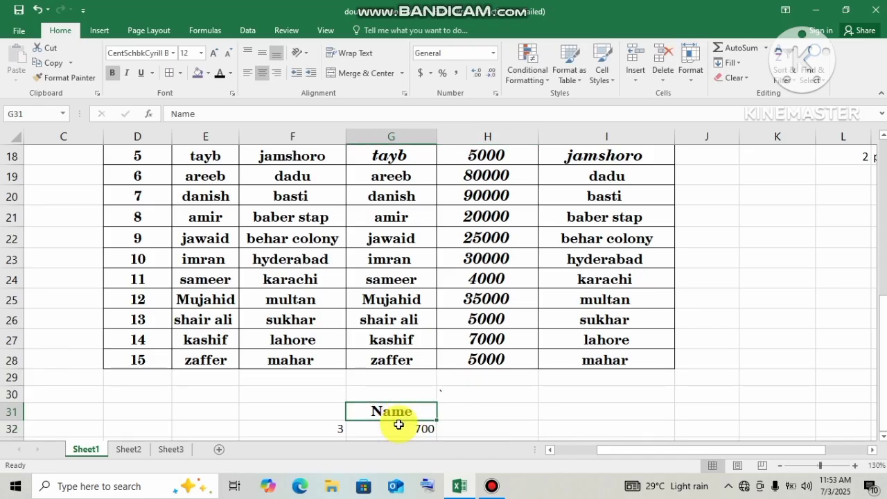
Replace the outer VLOOKUP's column index in G32 with a MATCH function that uses G31 as its lookup value
click(396, 425)
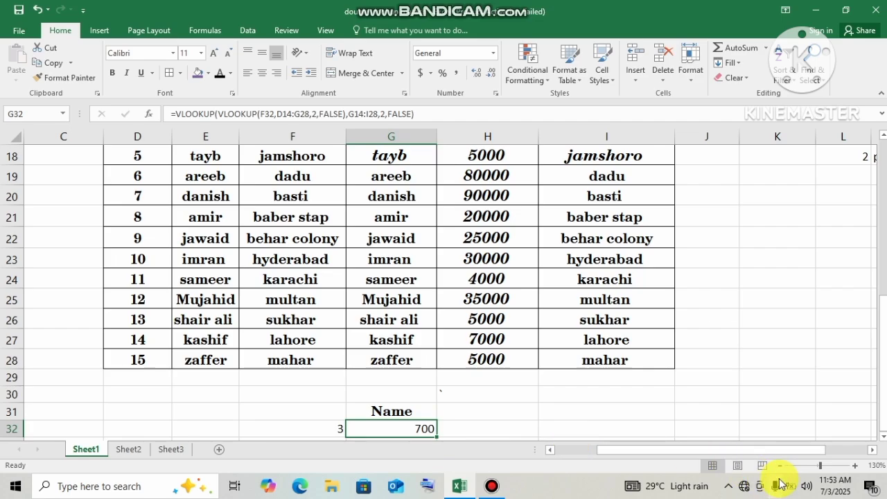
drag(819, 471, 822, 466)
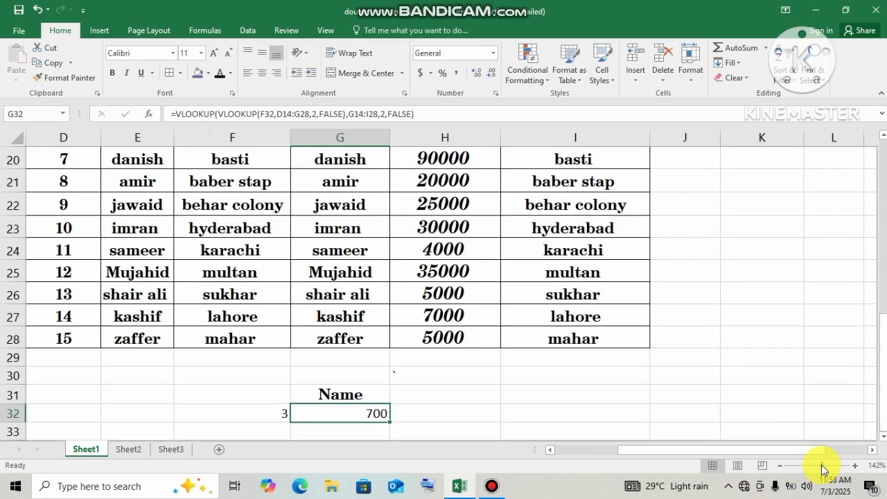
double_click(345, 414)
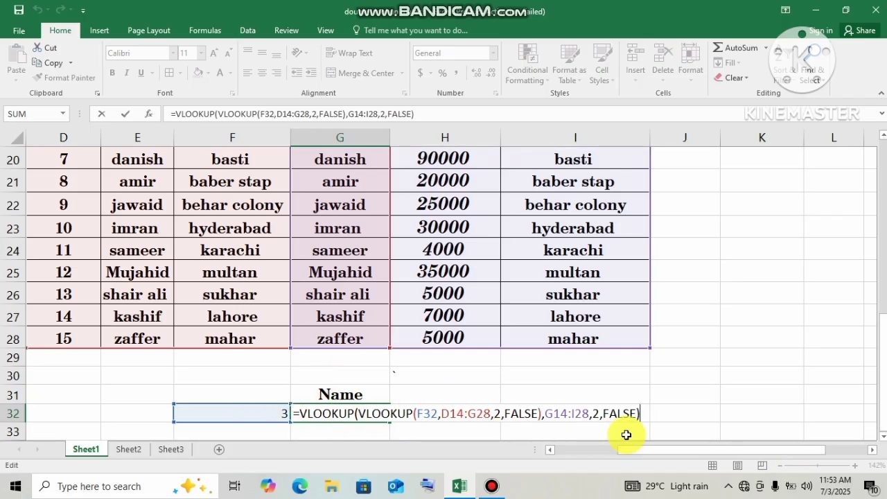
click(600, 414)
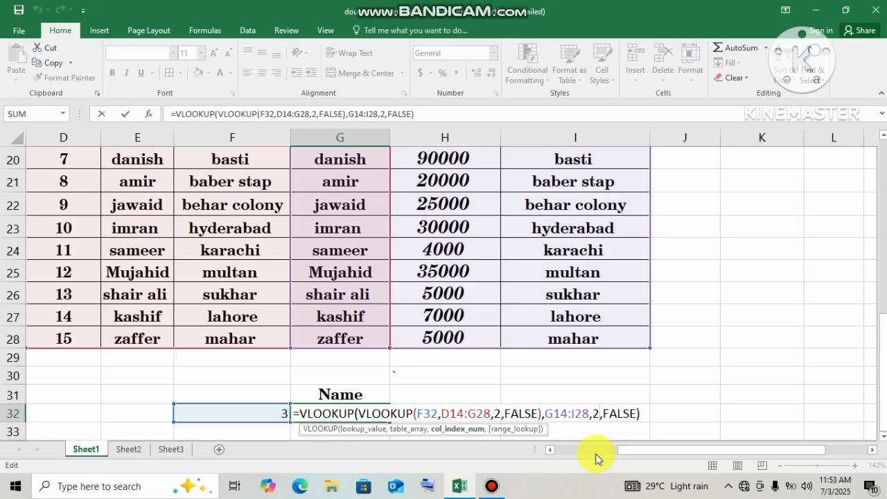
key(BackSpace)
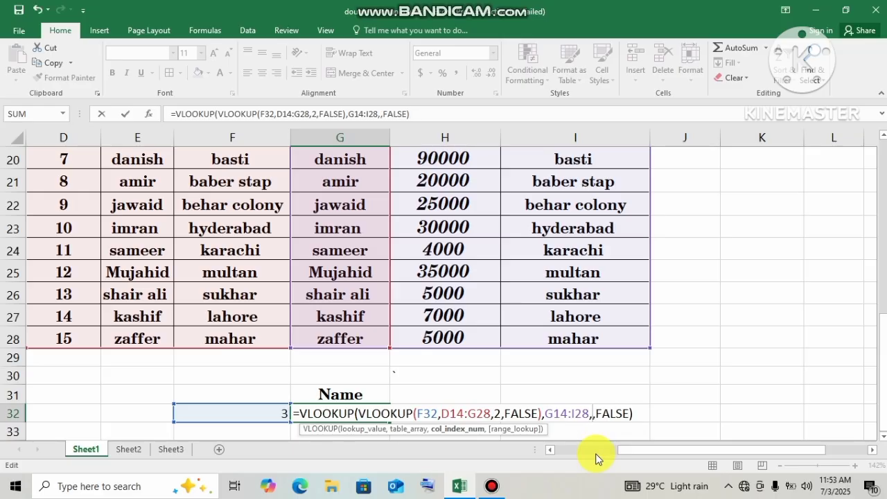
text(match)
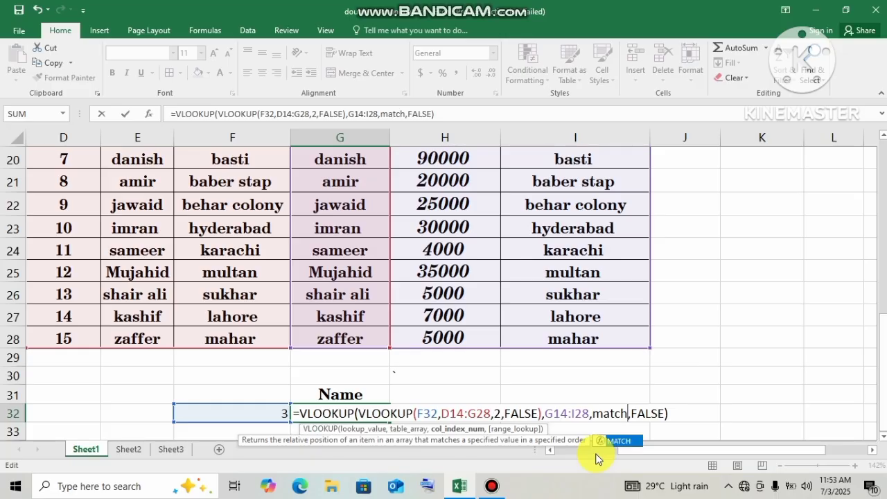
text(()
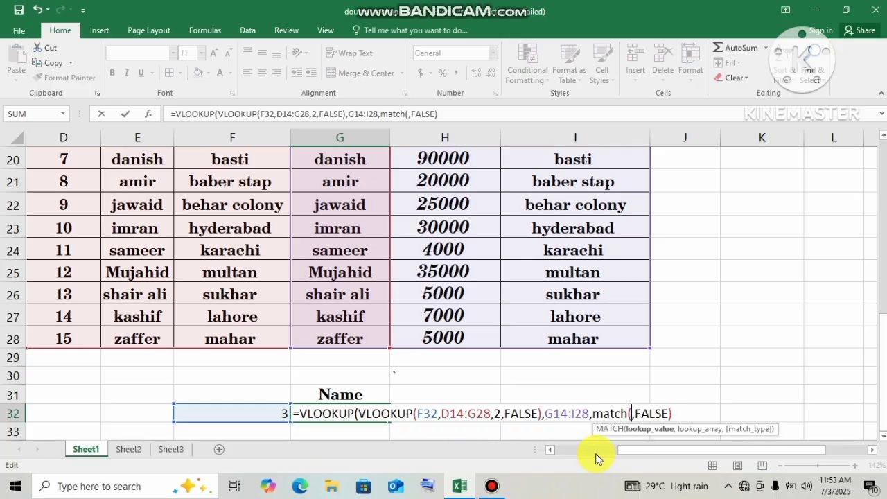
click(631, 413)
click(359, 394)
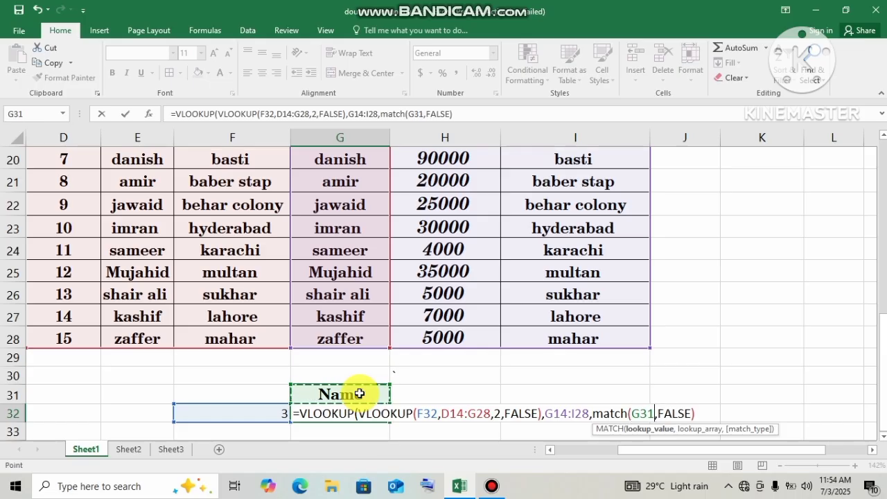
Set the MATCH lookup array to G13:I13, the headers of the second name, salary and location columns
text(,)
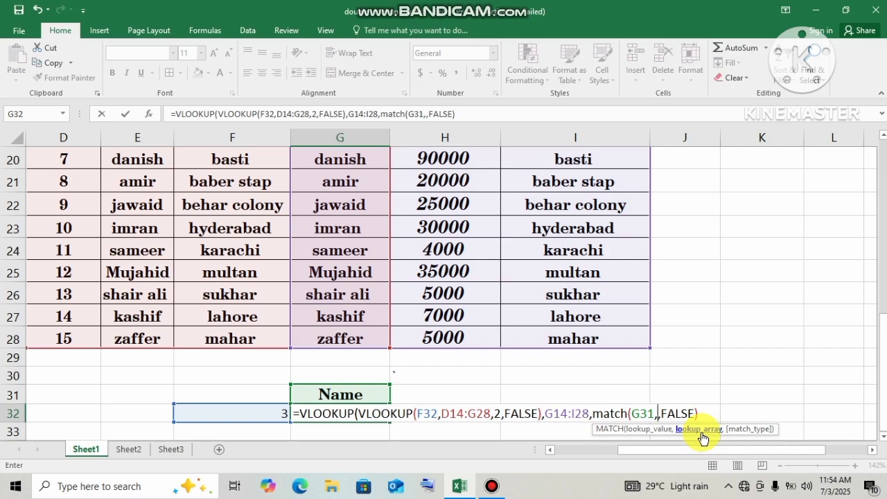
drag(877, 410, 879, 293)
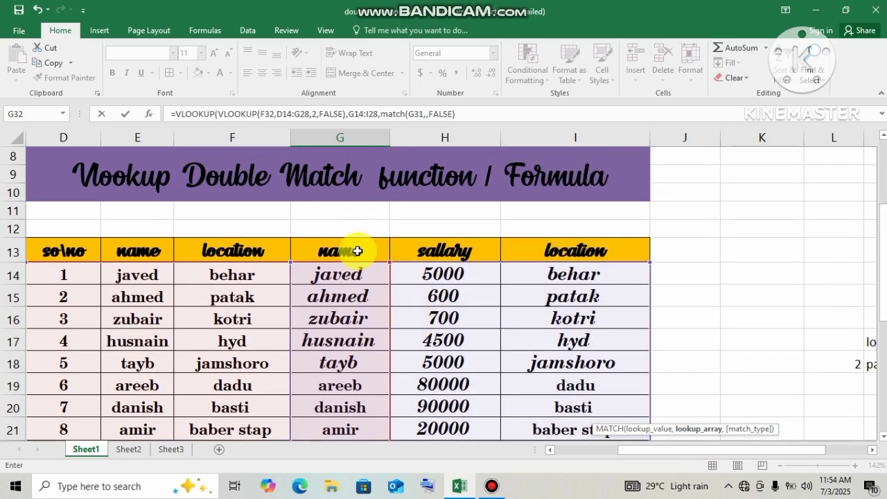
drag(353, 250, 557, 250)
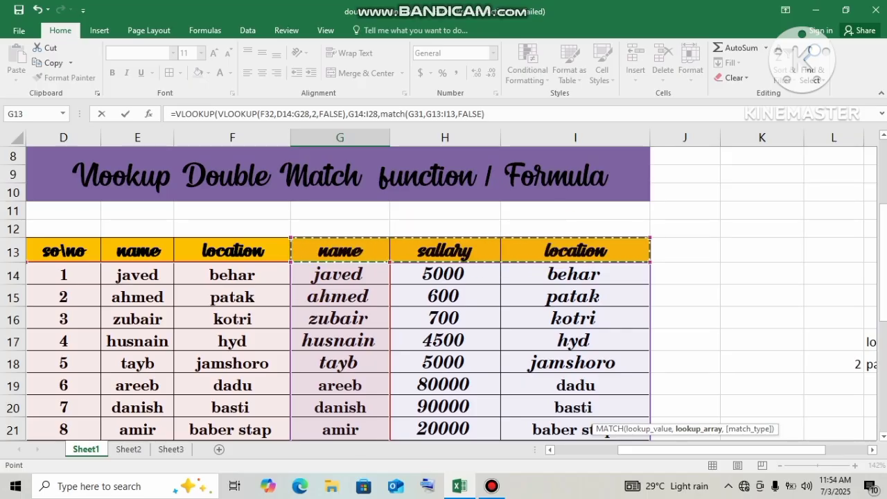
drag(881, 301, 877, 428)
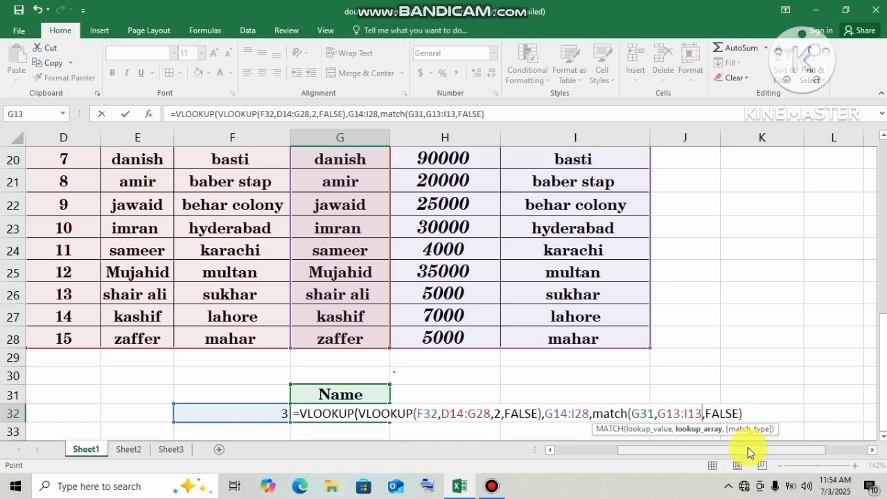
Finish the MATCH function in G32 with match type 0 (exact match) and commit the formula
text(,)
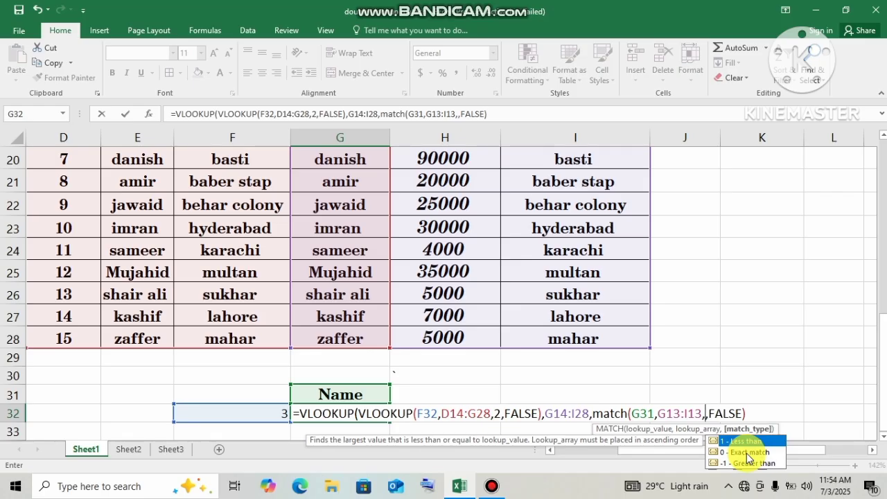
click(746, 452)
double_click(746, 453)
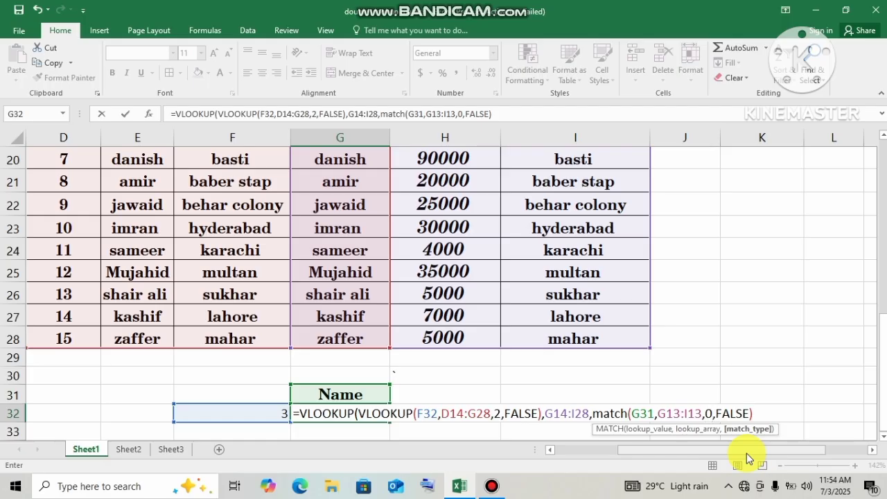
text())
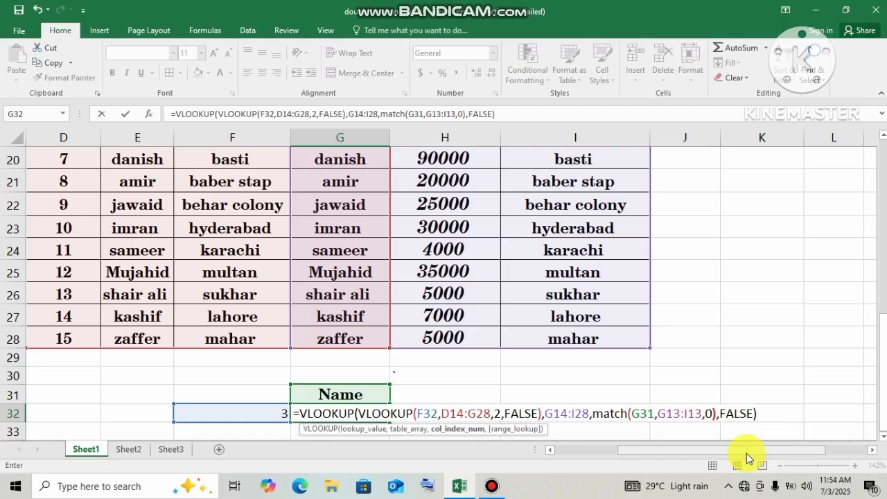
key(Return)
key(Up)
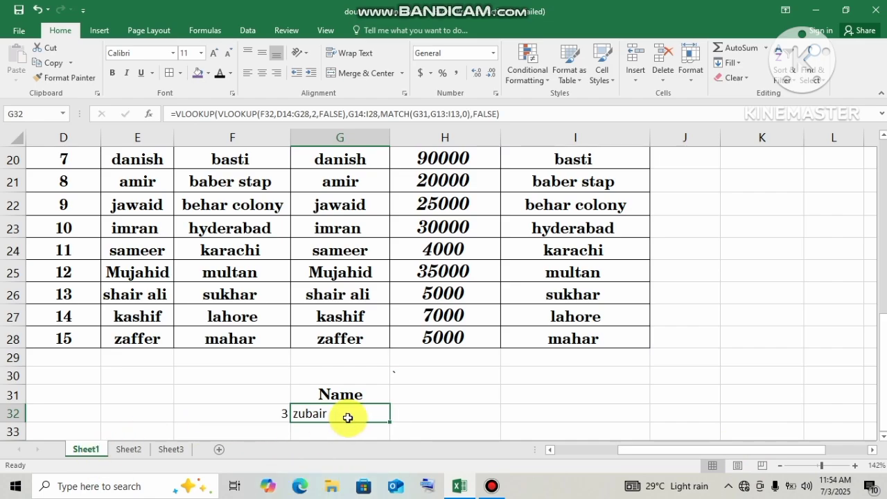
Set the lookup number in F32 to 1 to test the updated formula
key(Left)
text(1)
key(Right)
Start a data validation rule for heading cell G31 that allows a List
click(354, 400)
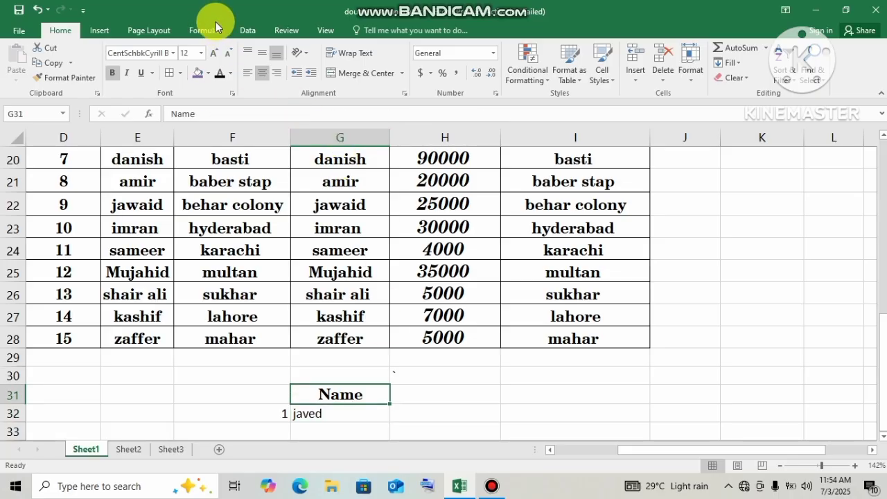
click(244, 32)
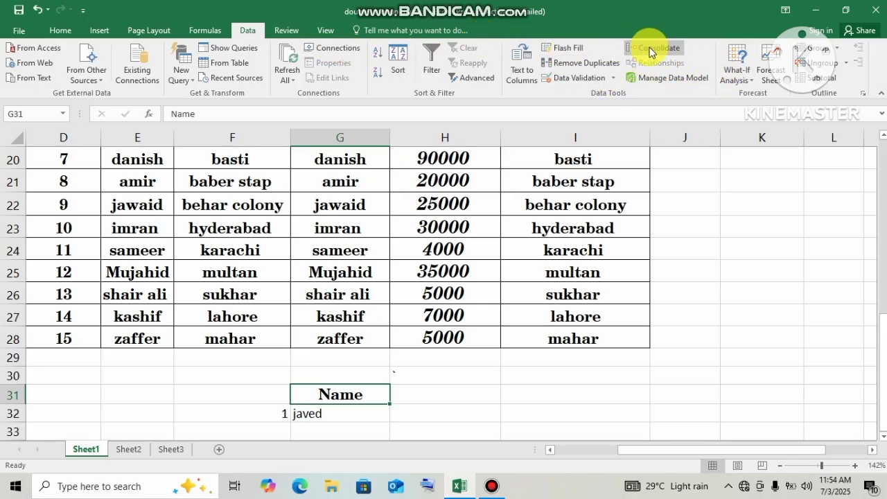
click(600, 75)
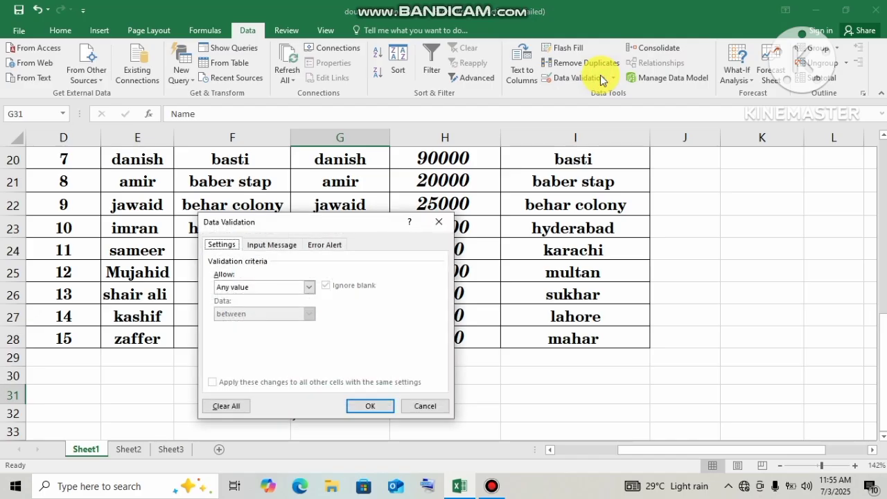
click(309, 286)
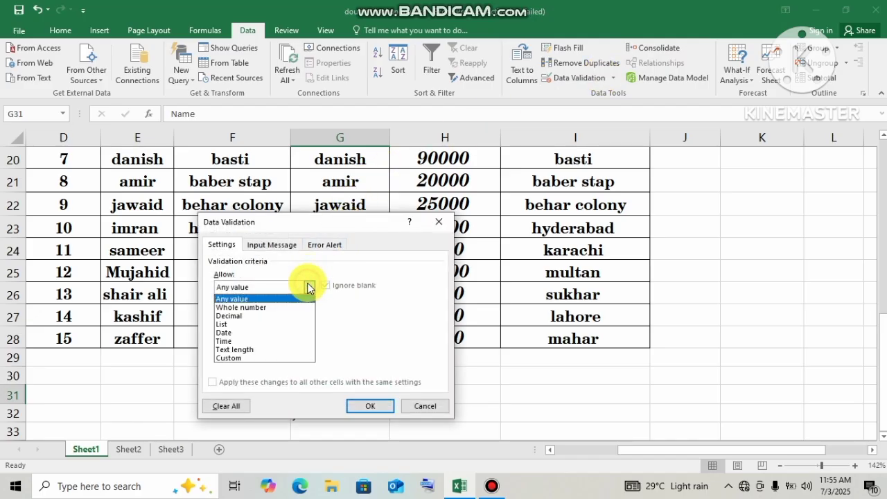
click(233, 324)
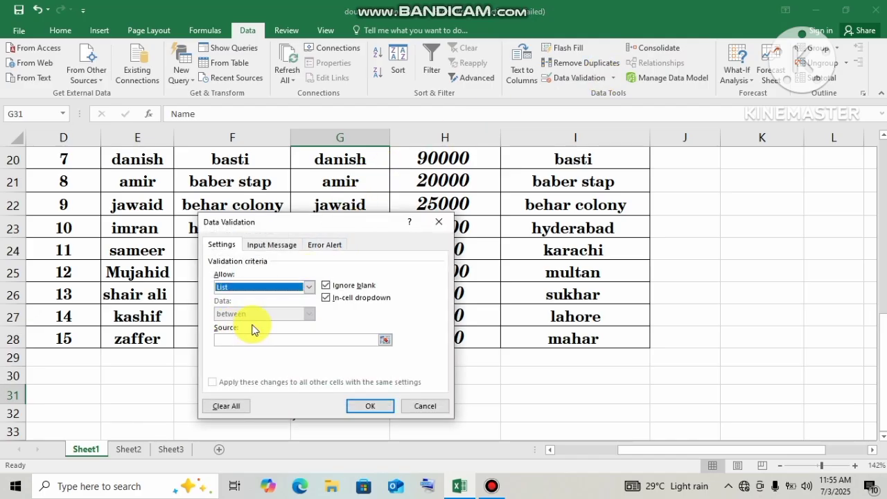
Set the validation list's source to the header cells =$G$13:$I$13 and apply the rule
click(377, 339)
click(381, 341)
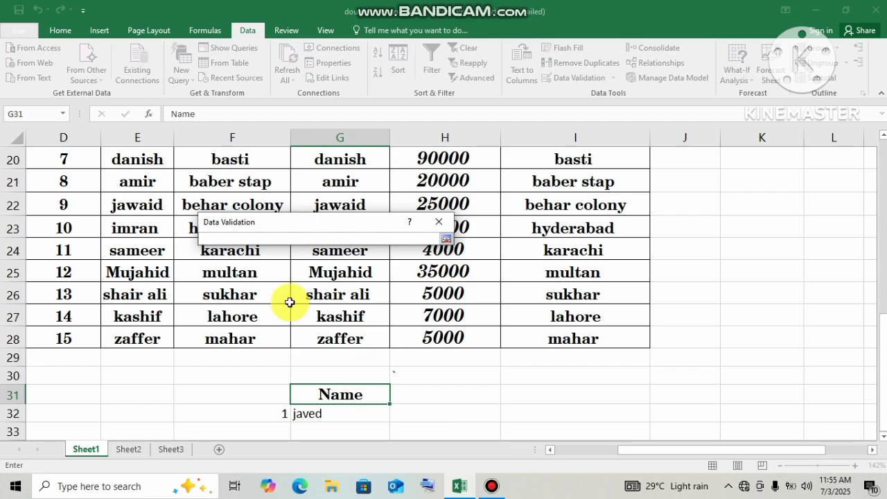
drag(883, 326, 883, 253)
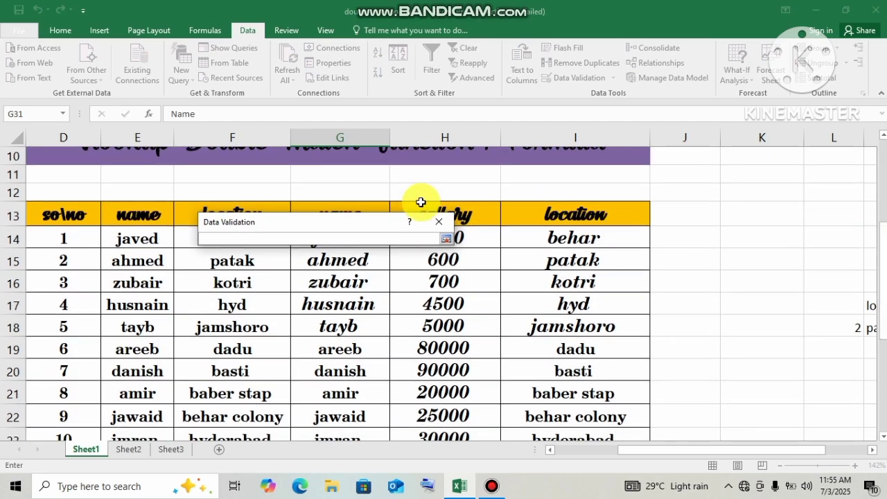
click(370, 208)
drag(439, 210, 570, 208)
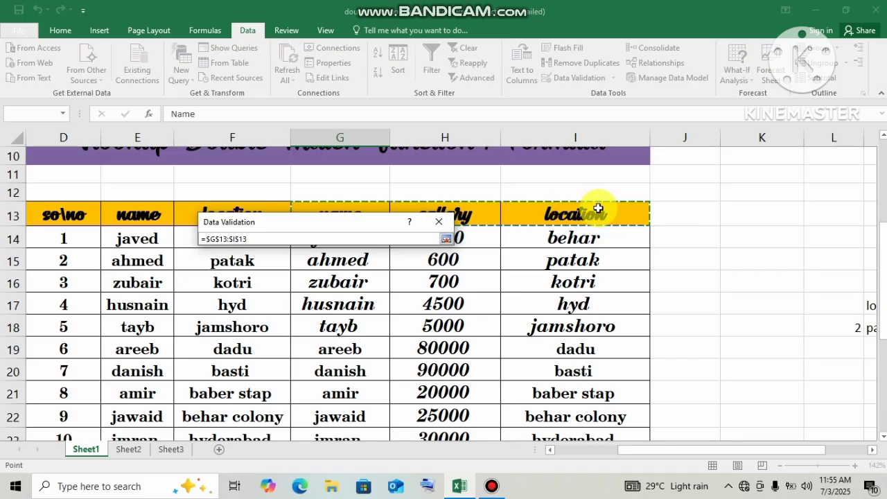
click(447, 240)
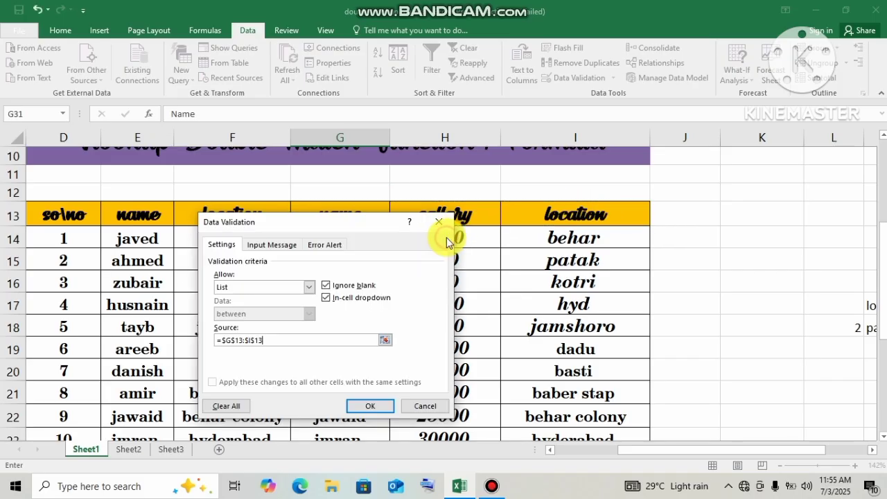
click(357, 404)
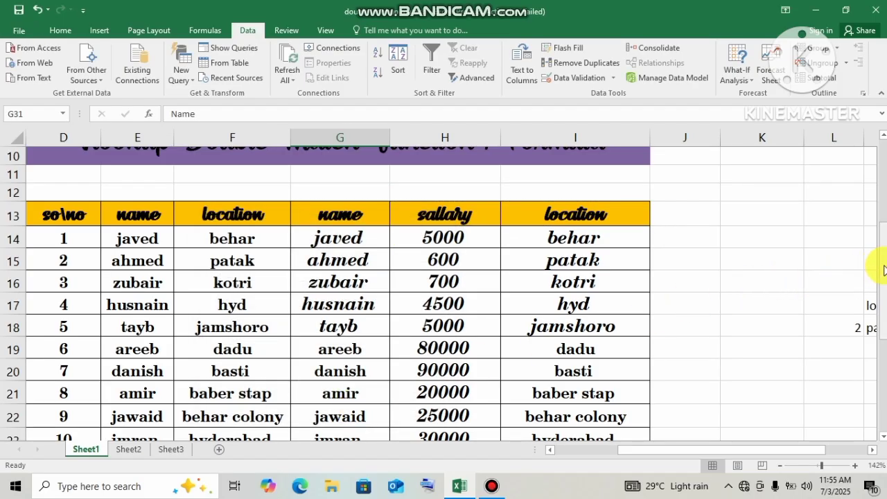
Test the list in G31 by choosing "sallary" and then "location" as the heading
drag(880, 267, 881, 272)
drag(881, 361, 882, 363)
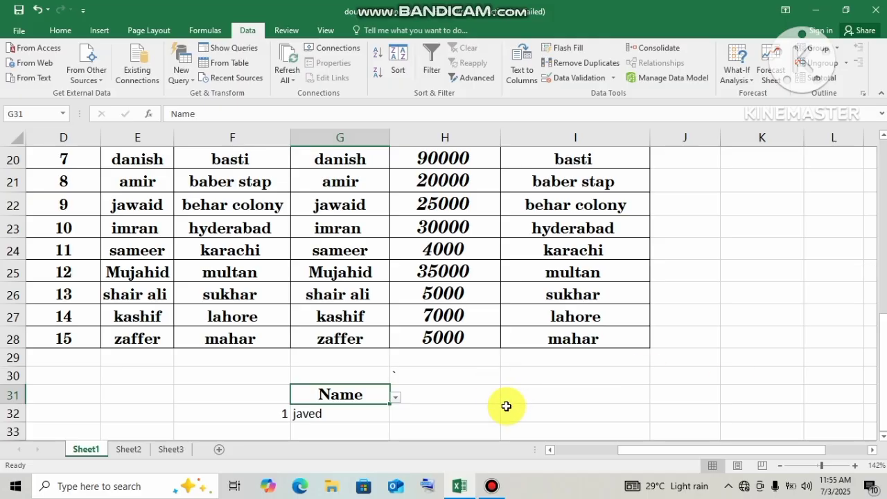
click(395, 397)
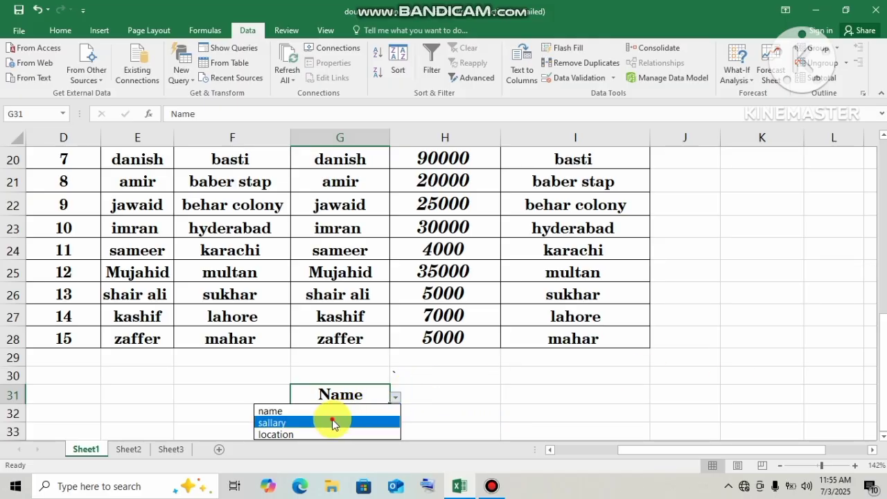
click(332, 422)
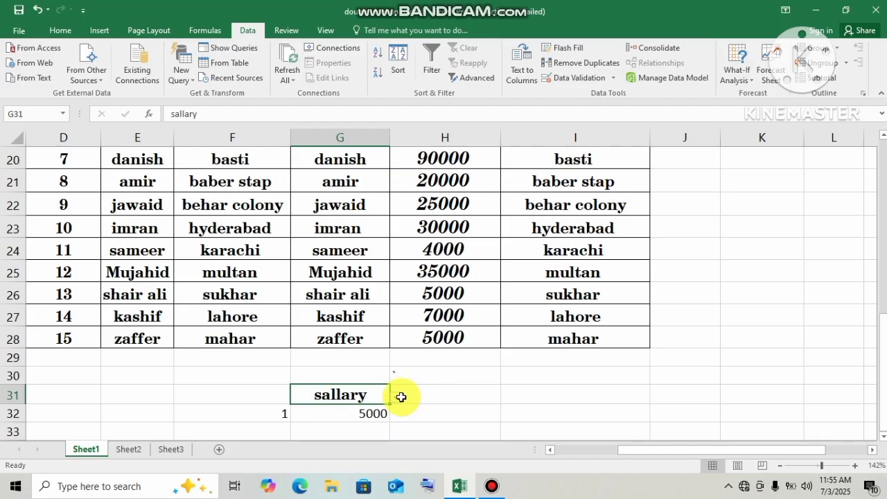
click(396, 397)
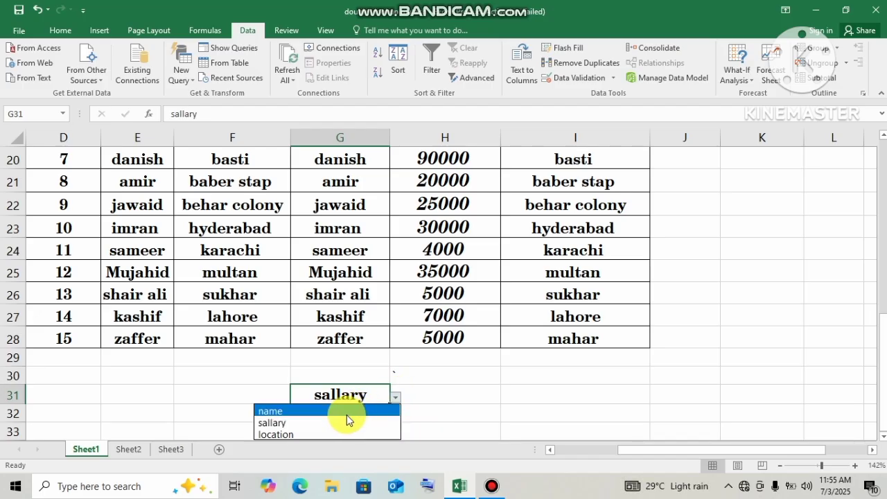
click(315, 433)
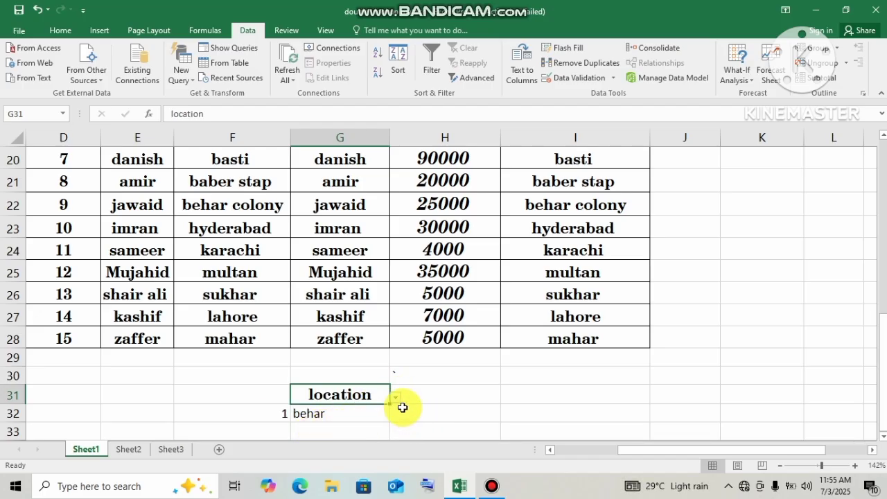
Check the lookup number in F32, examine the nested VLOOKUP and MATCH formula in G32, and evaluate it in the cell
click(257, 412)
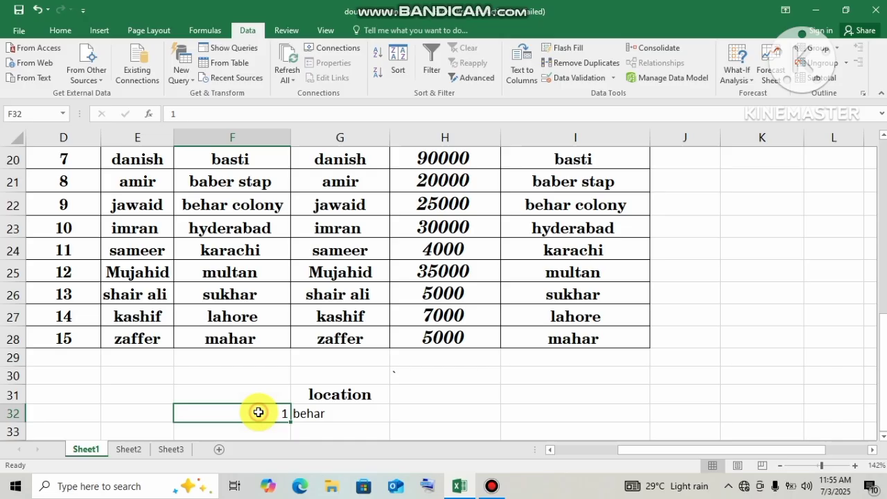
click(351, 422)
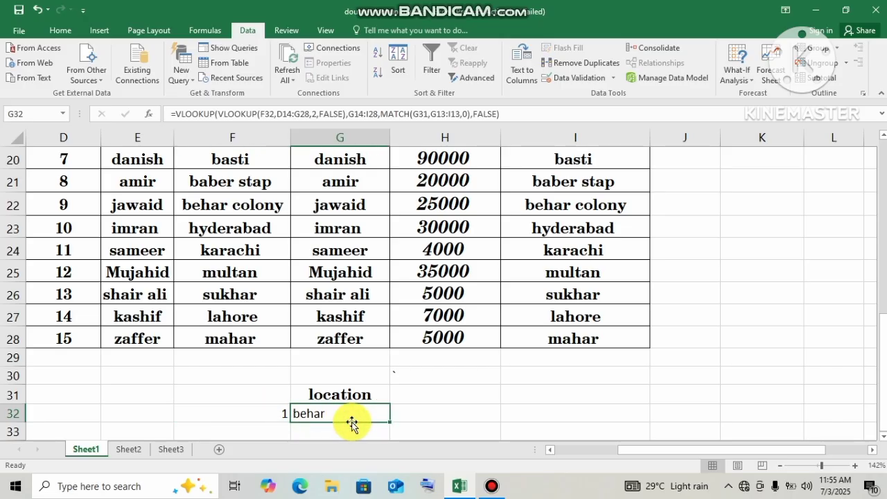
double_click(351, 422)
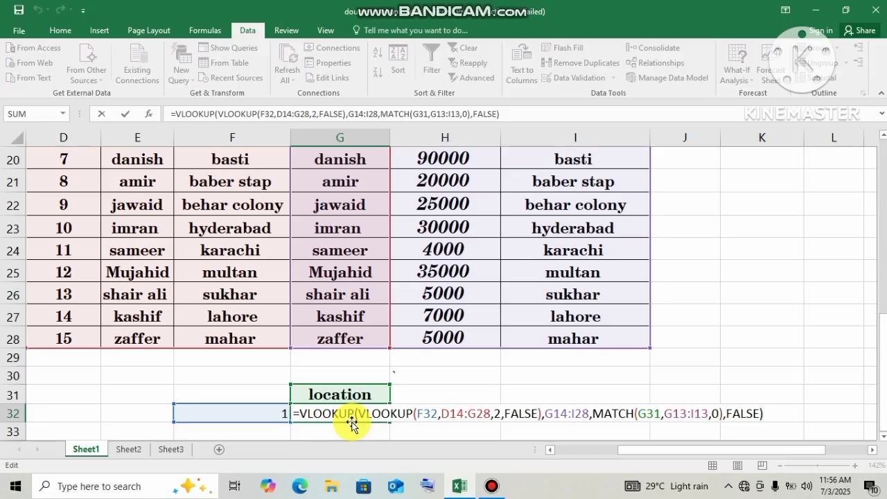
key(F9)
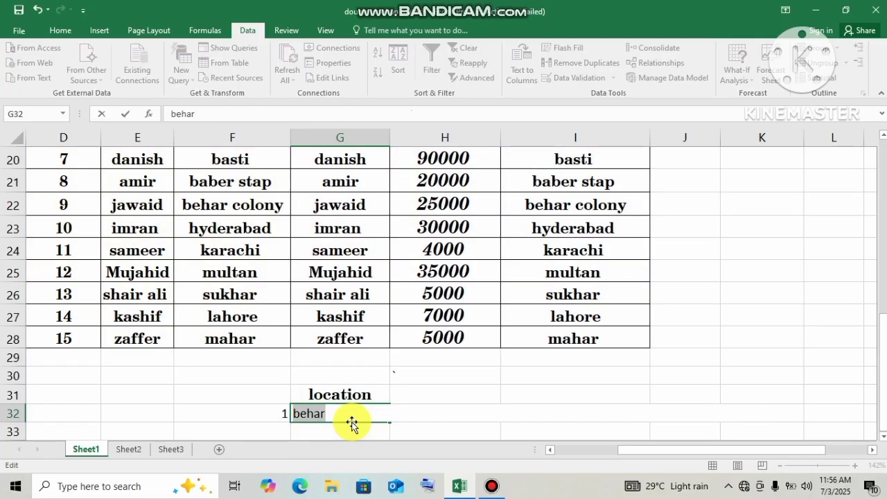
click(491, 485)
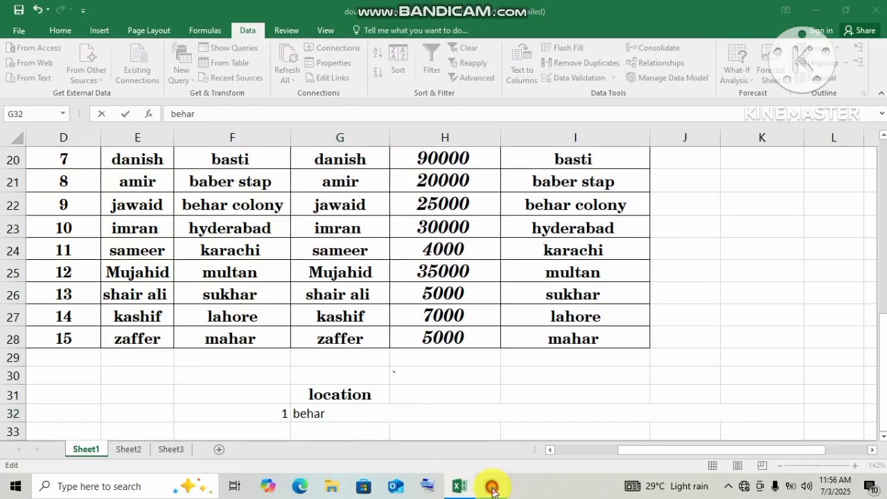